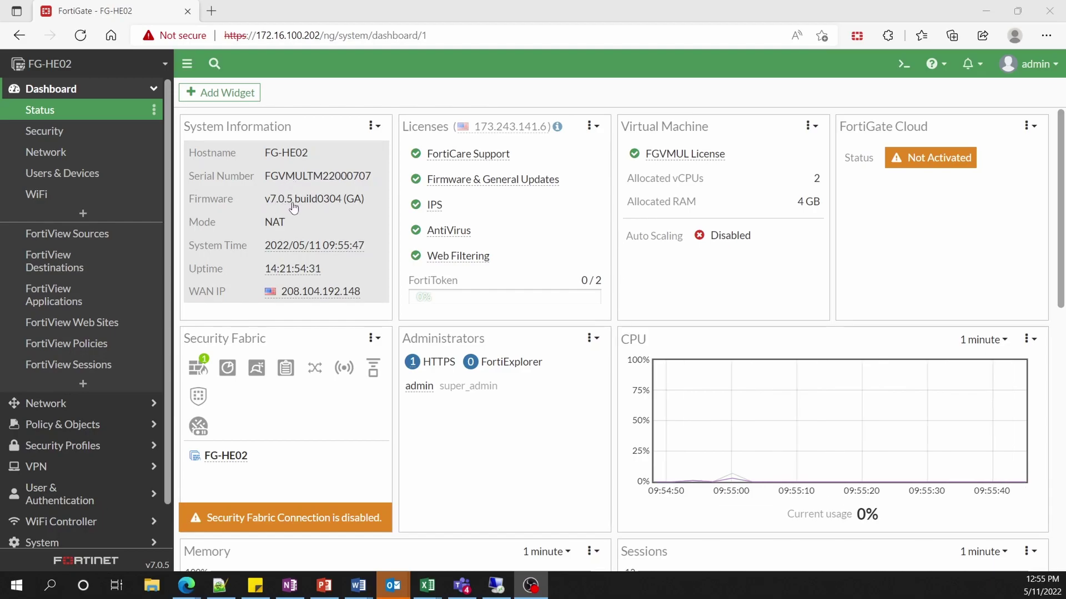
Remove CERN from redirectTest's destination so only CERN HTTP remains, and apply.
mouse_move(268, 295)
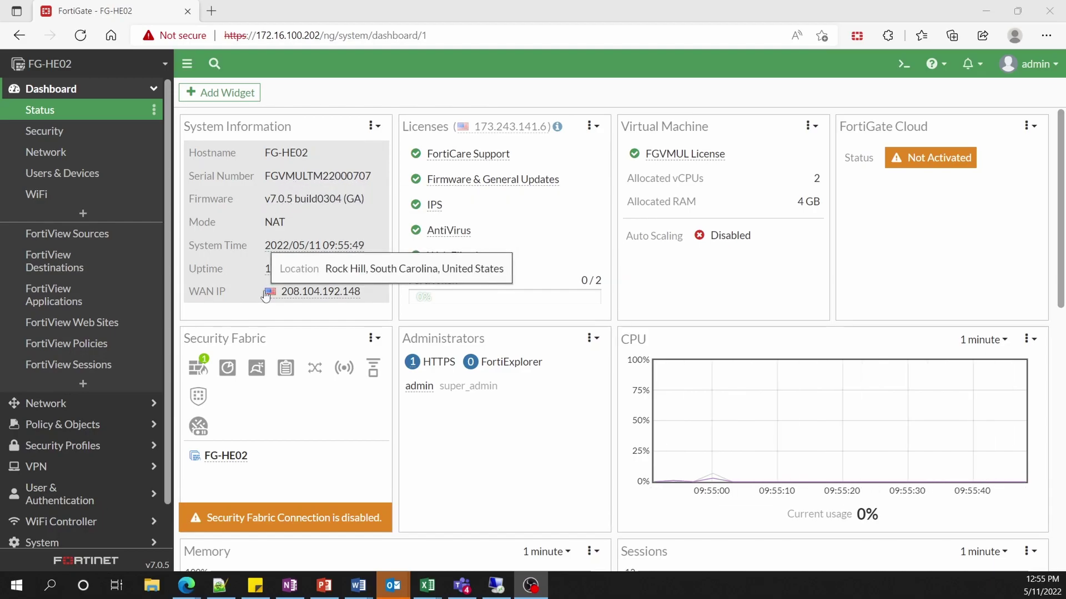
scroll(142, 273, down, 2)
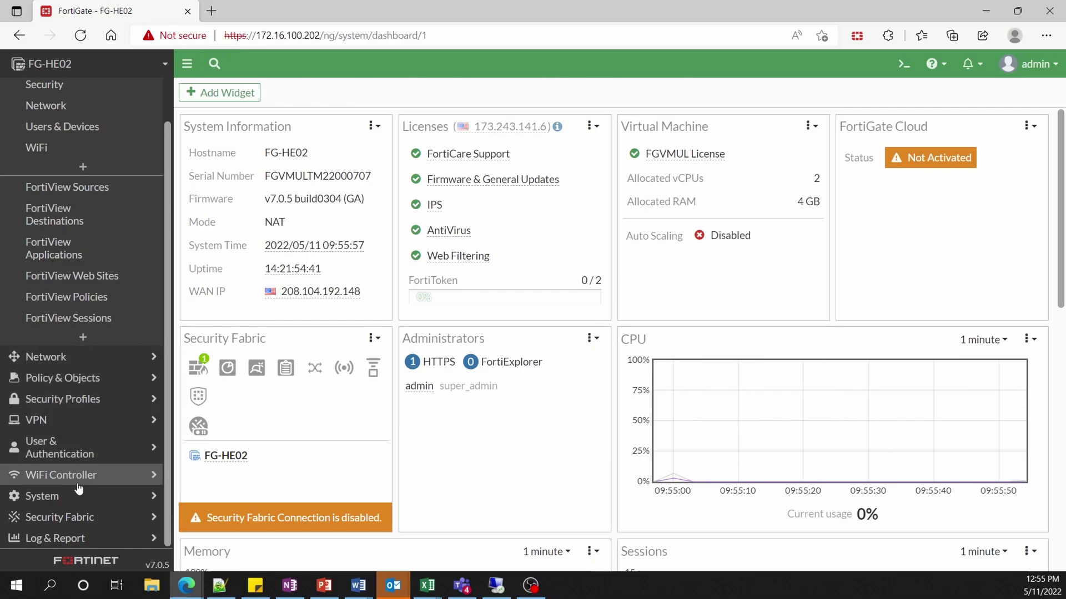
click(80, 378)
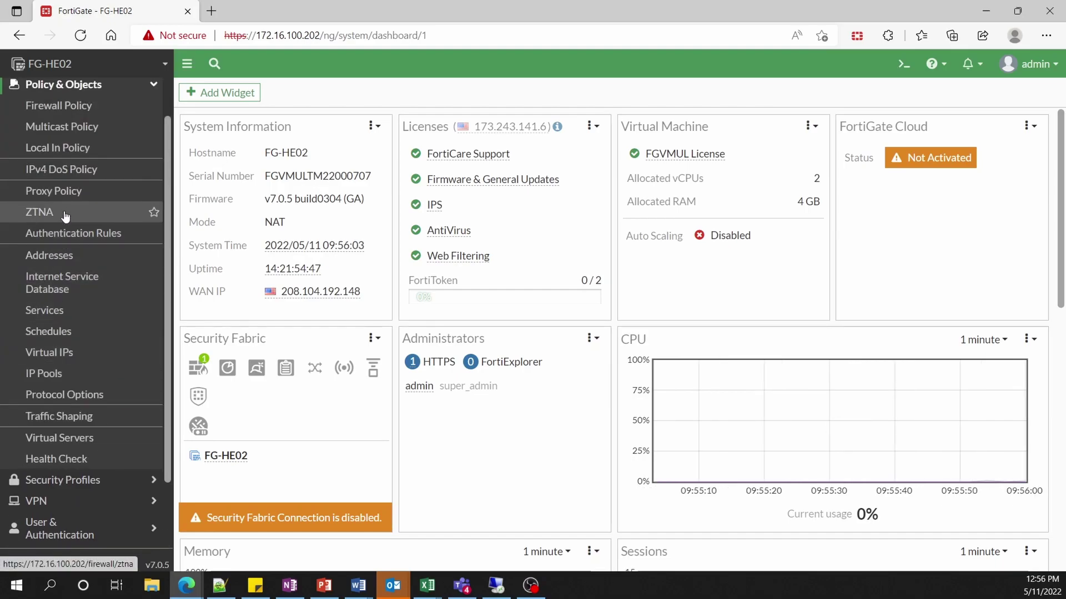
click(70, 193)
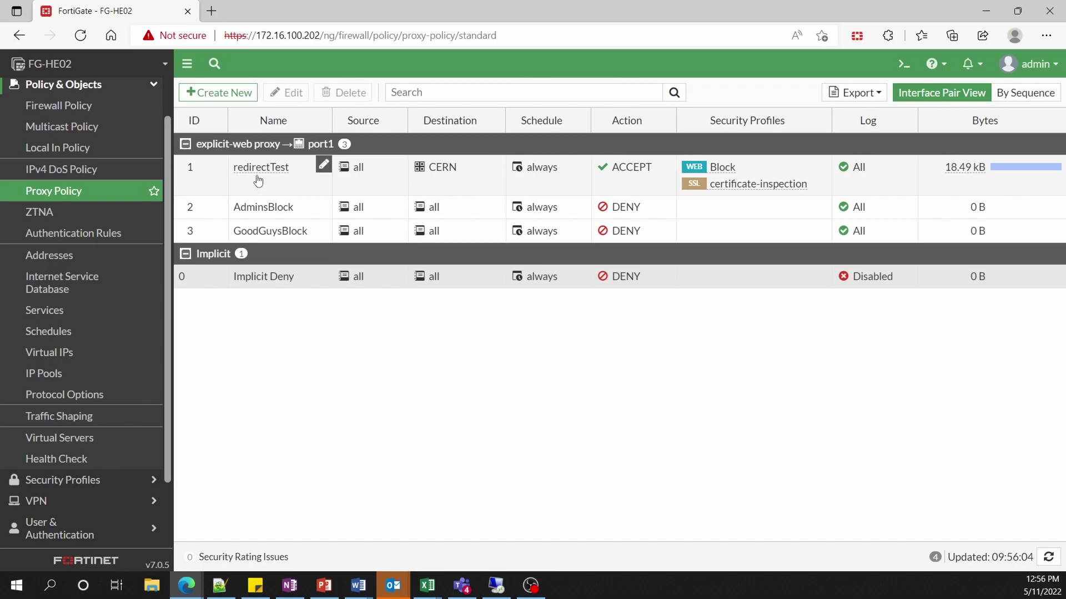
mouse_move(445, 174)
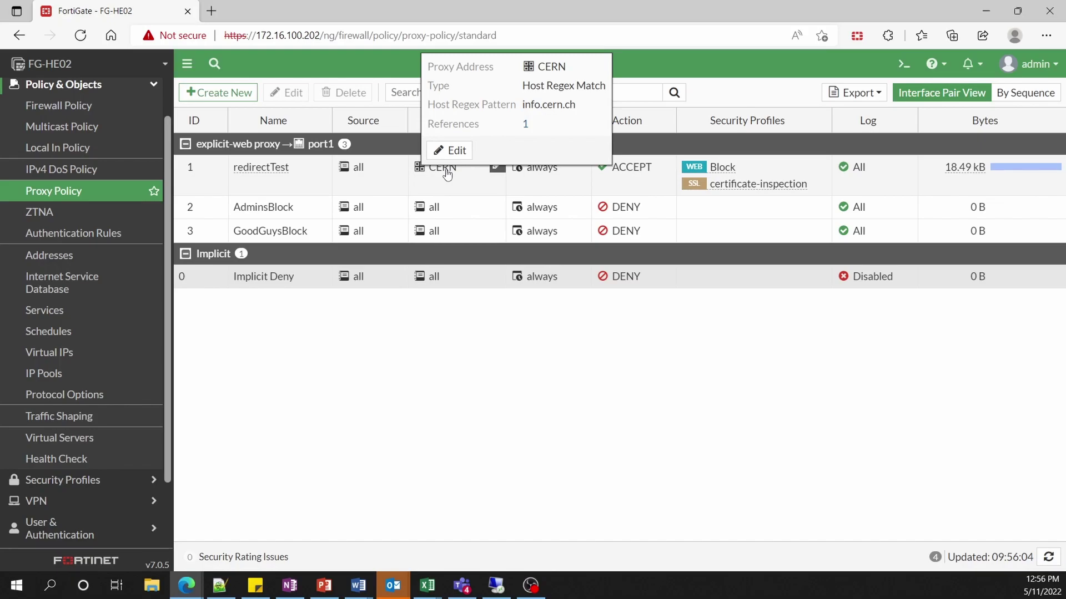
click(498, 170)
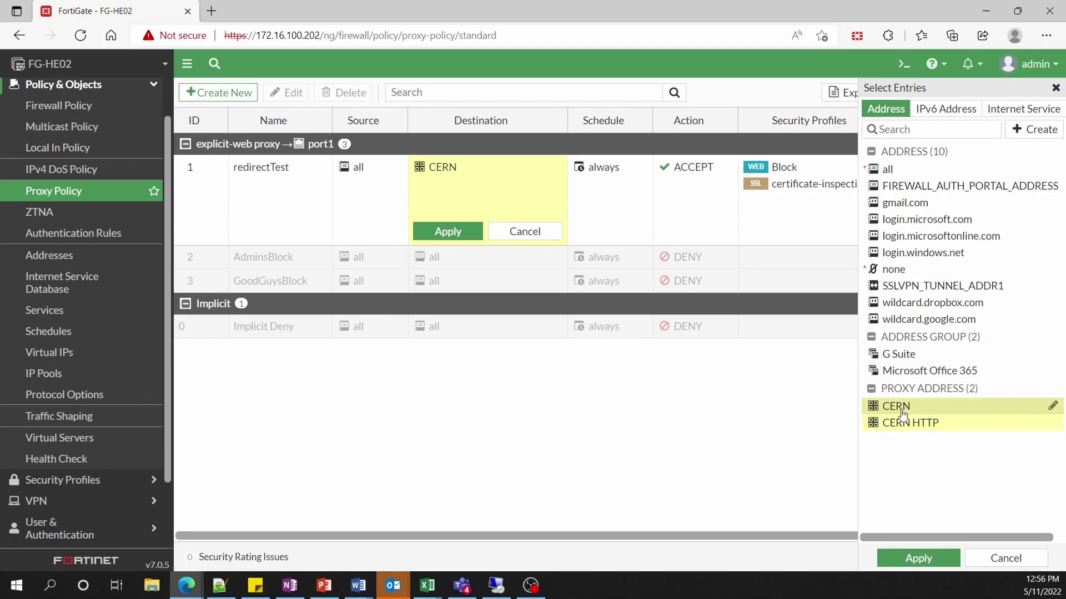
click(900, 409)
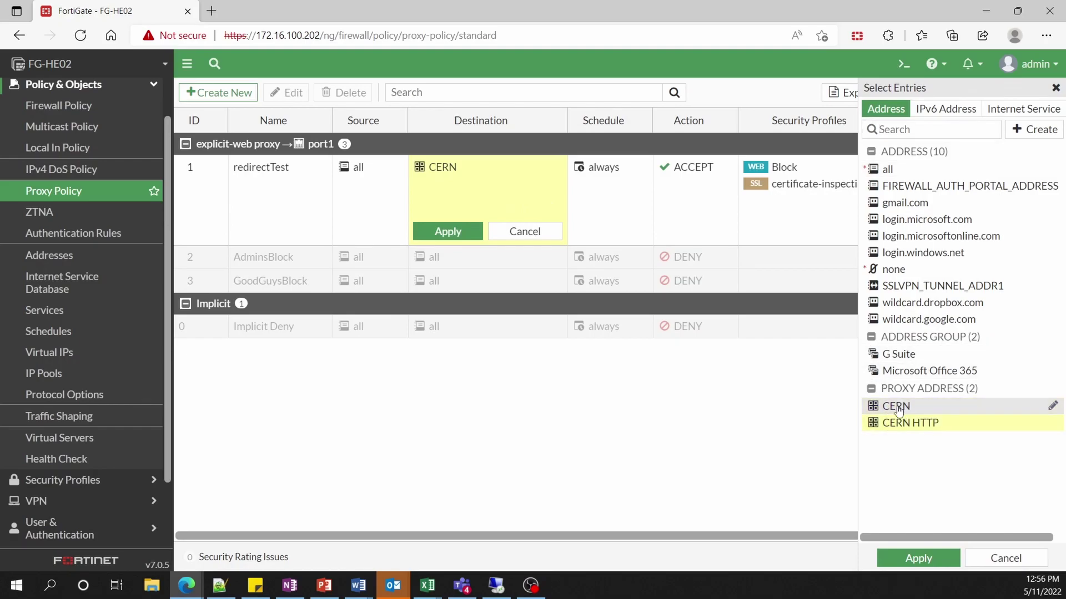
click(918, 558)
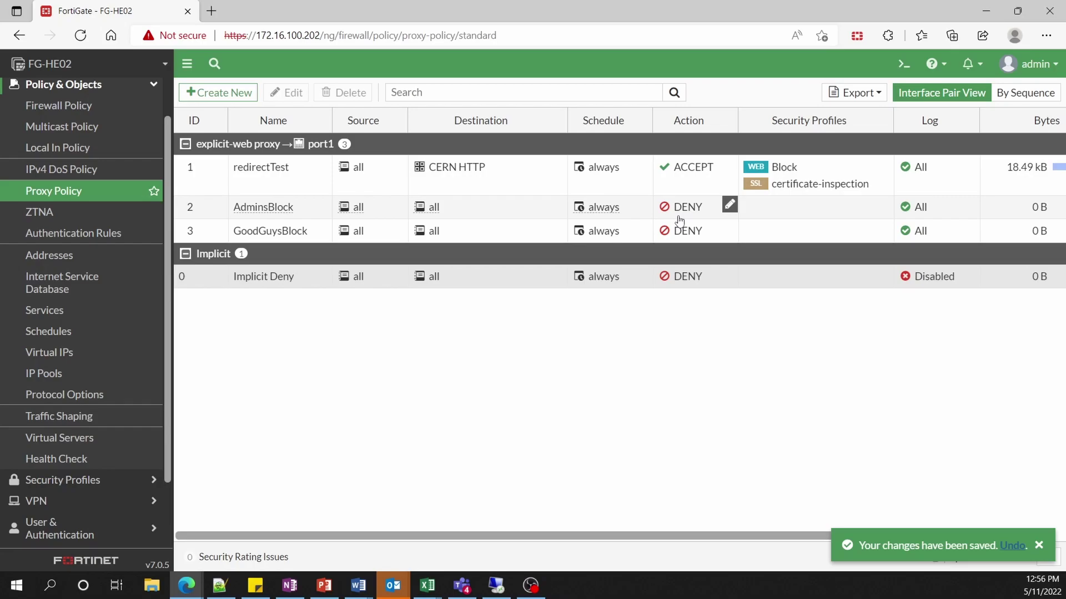
mouse_move(557, 214)
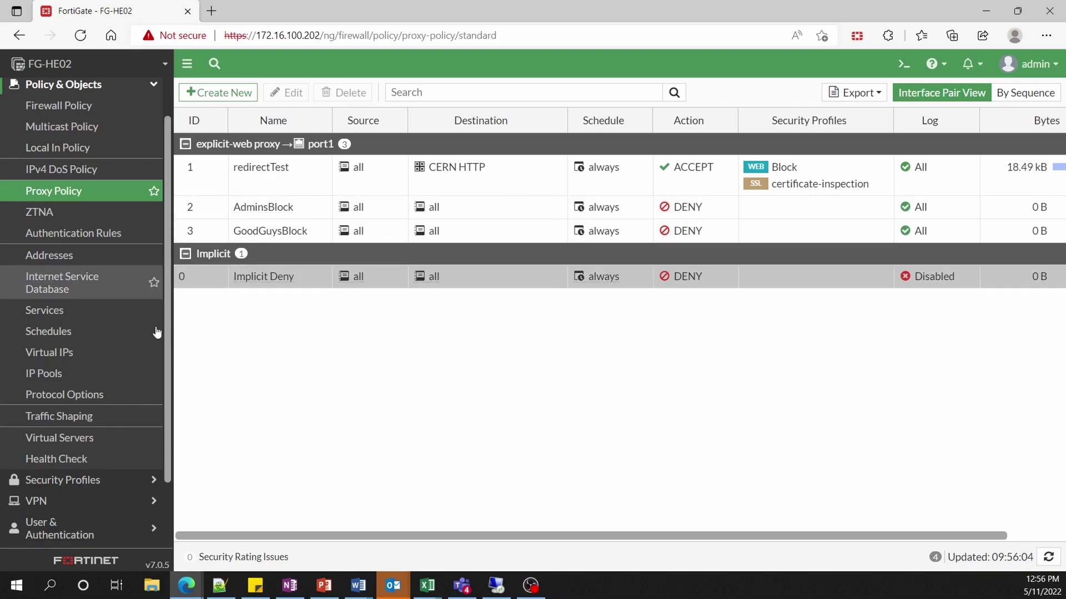
right_click(290, 207)
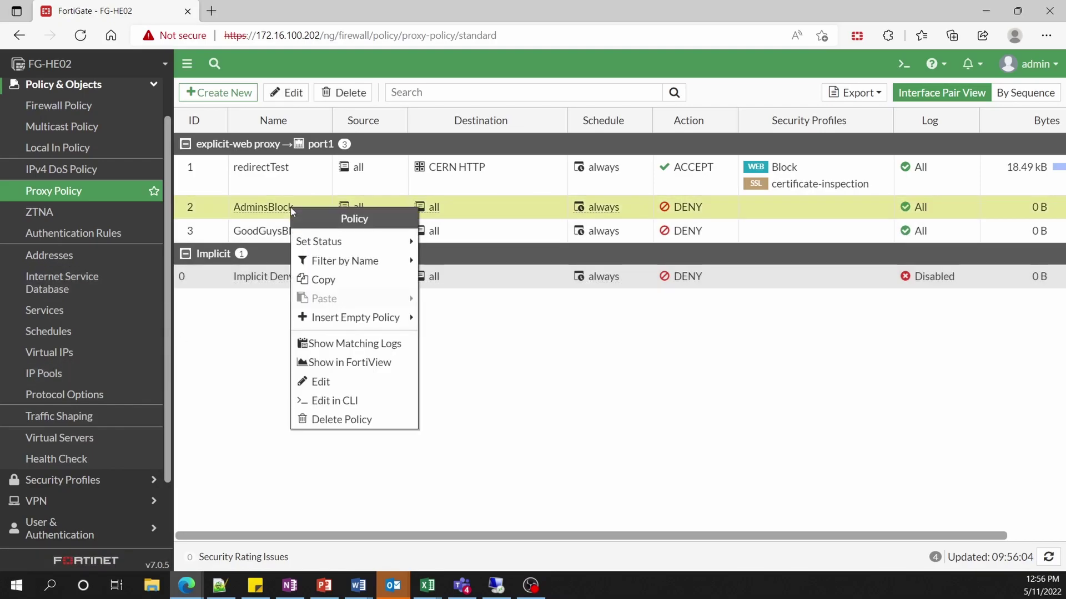
click(345, 401)
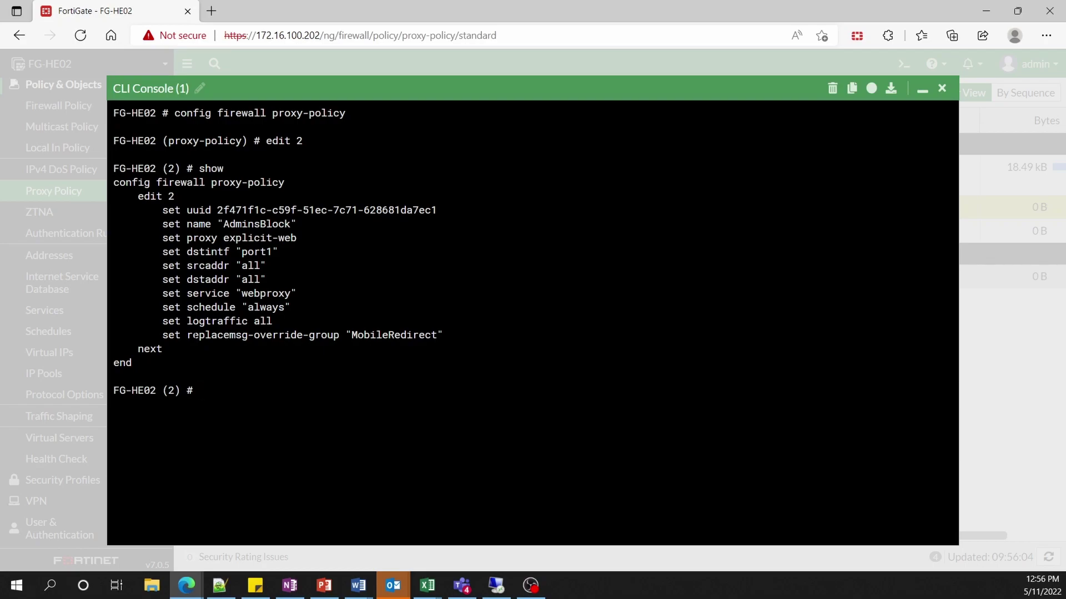
drag(161, 334, 443, 335)
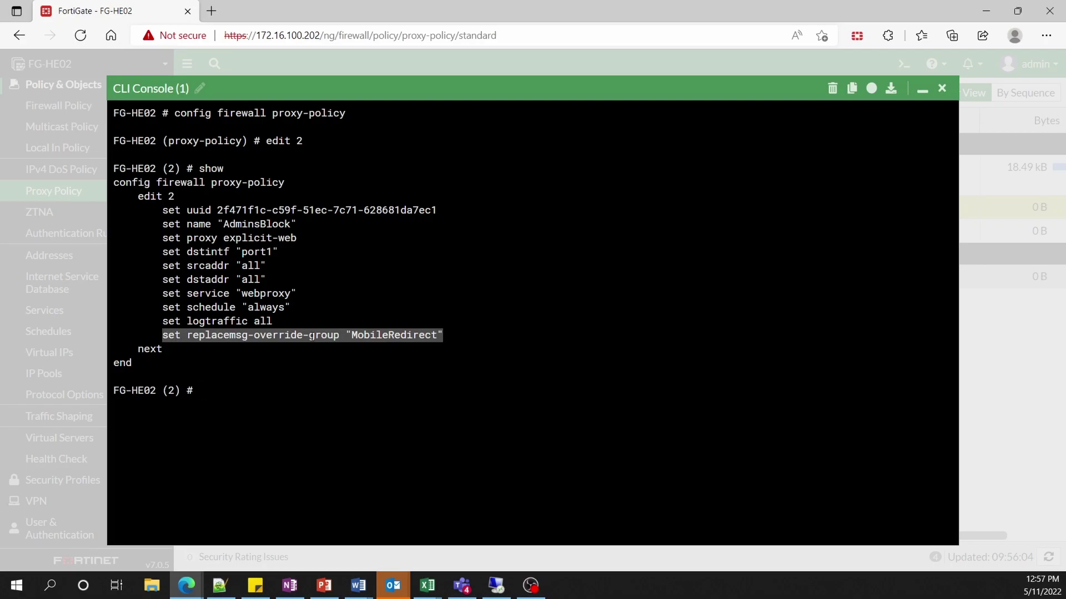
Close the CLI console and start a new replacement message group named 'dfh'.
click(942, 89)
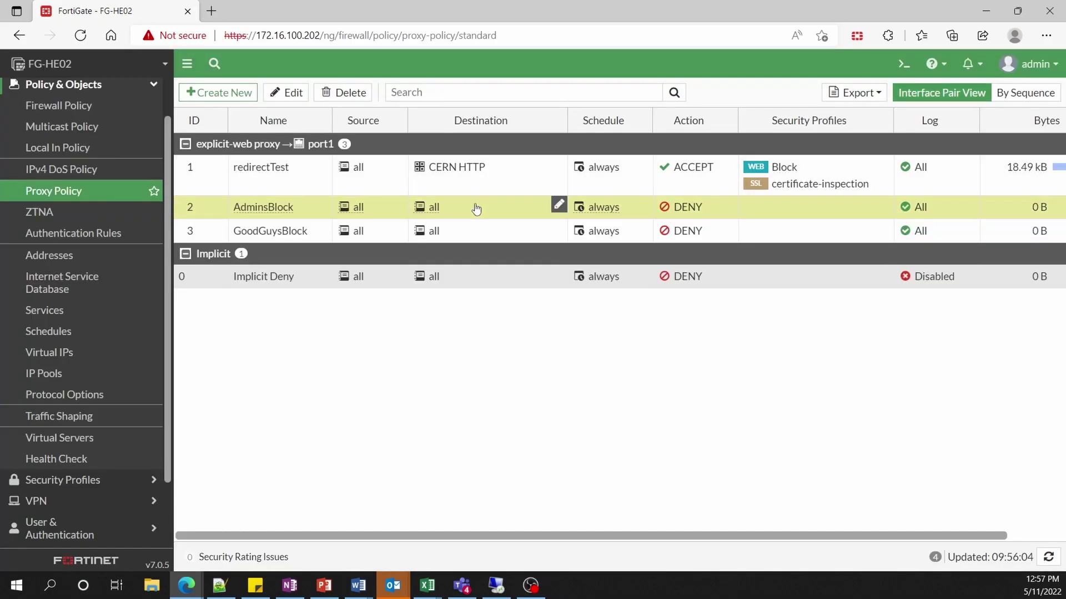
scroll(53, 460, down, 2)
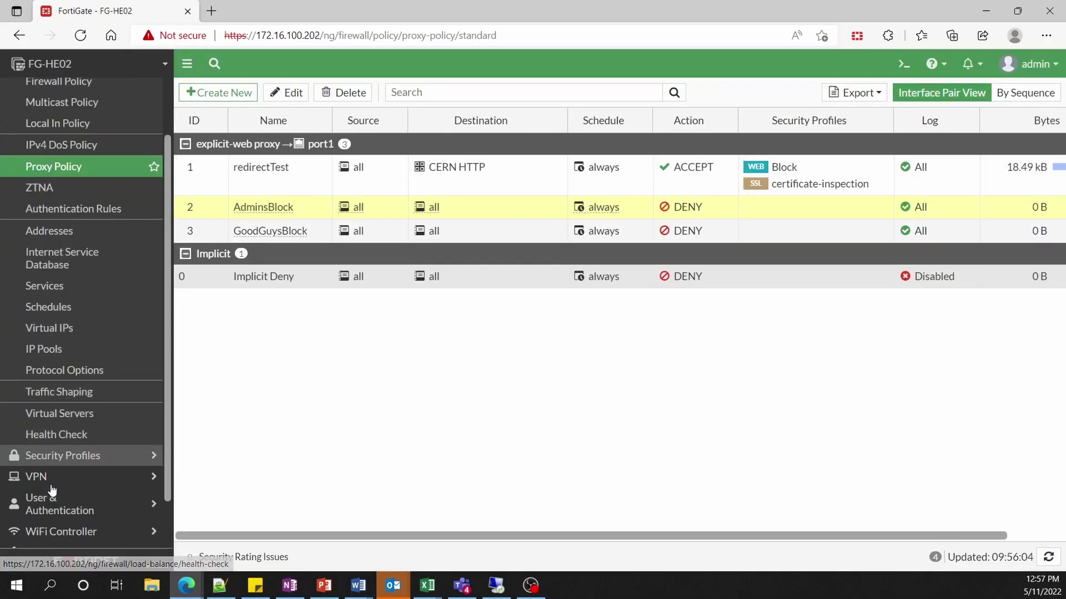
click(54, 502)
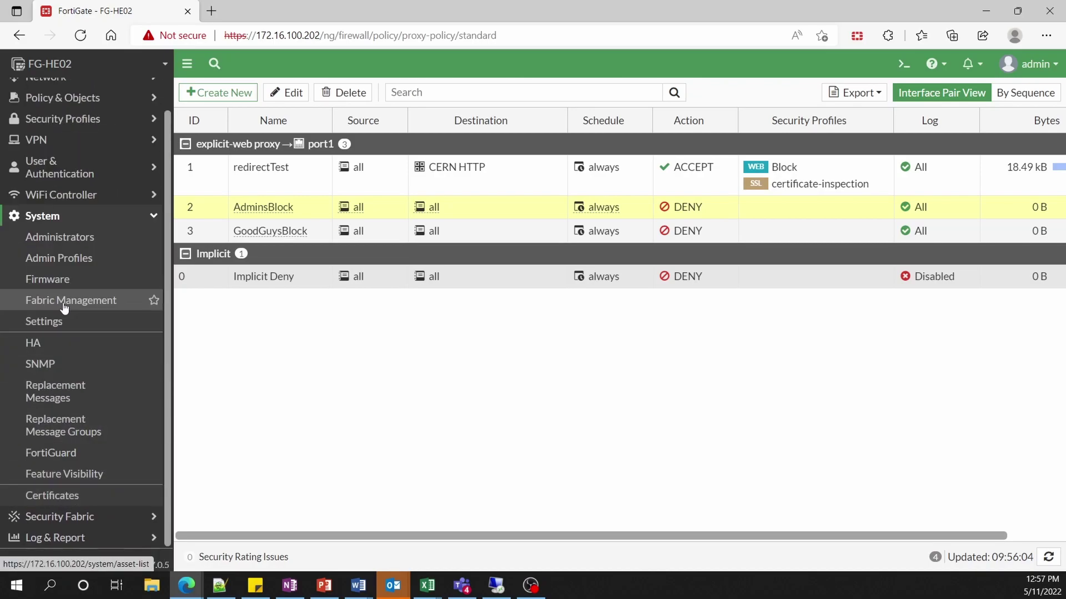
click(65, 433)
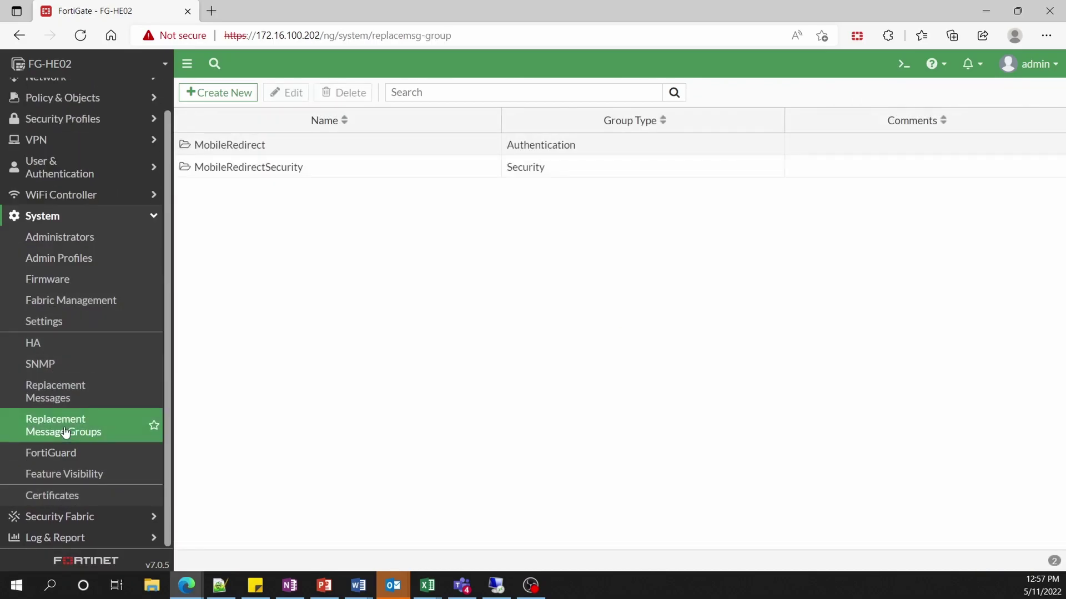
click(246, 91)
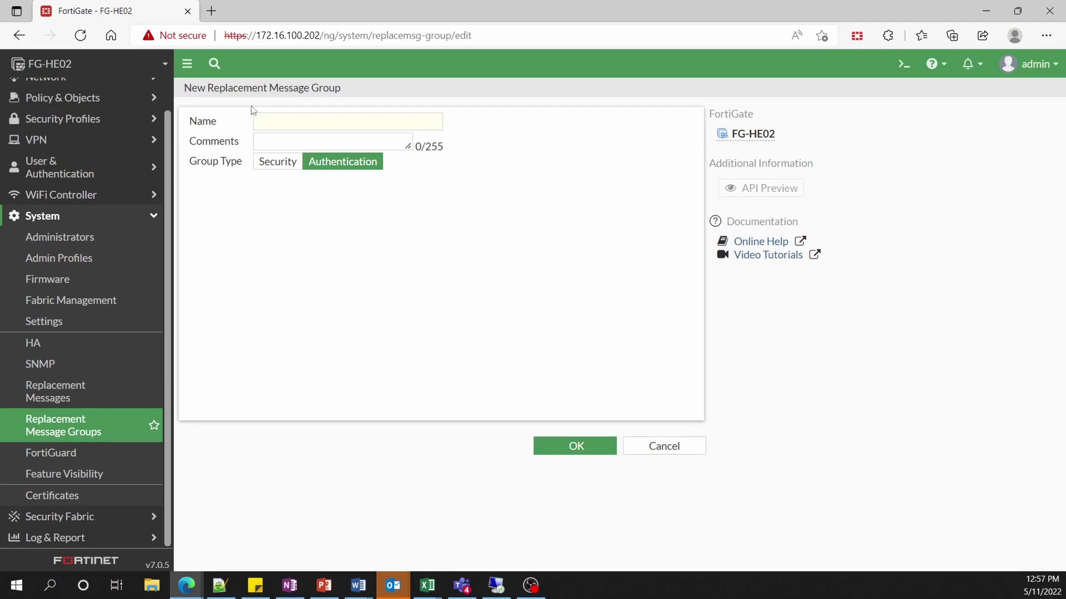
click(291, 125)
text(dfhfg)
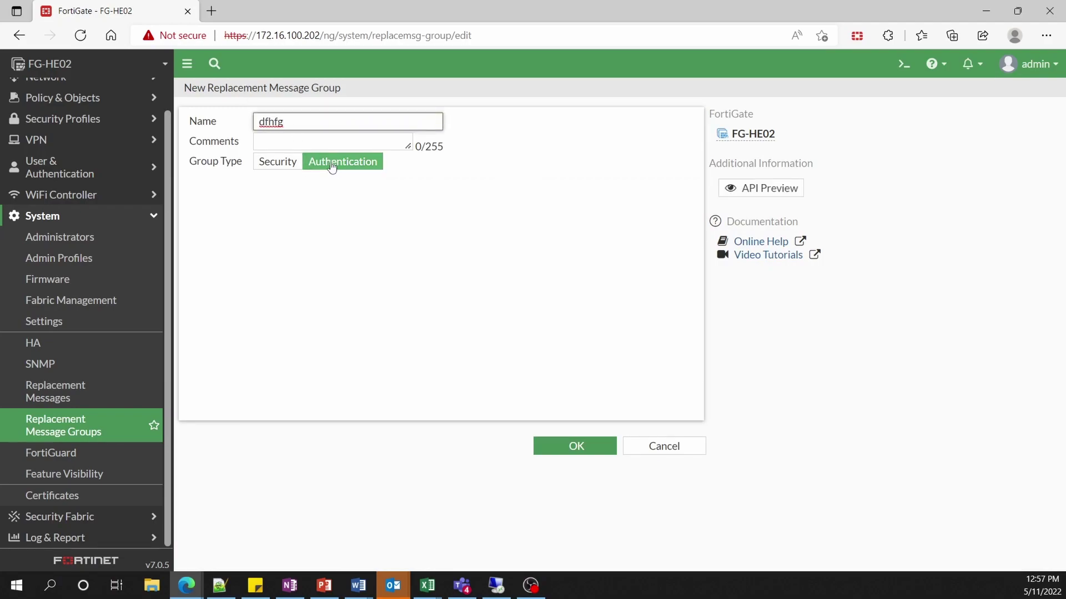
Toggle the group type between Security and Authentication, then discard the new group.
click(289, 161)
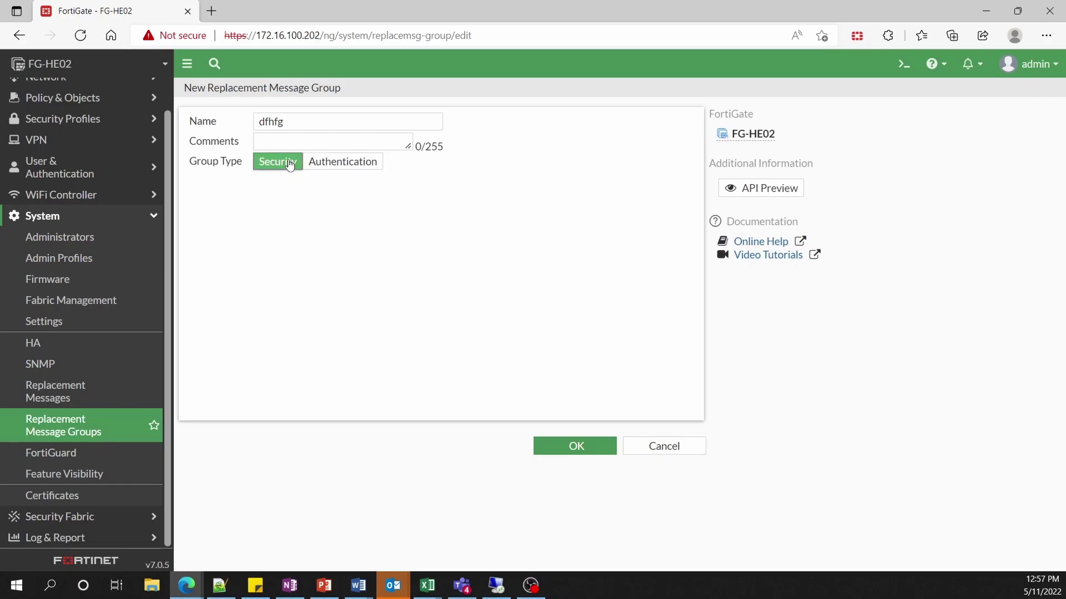
click(335, 165)
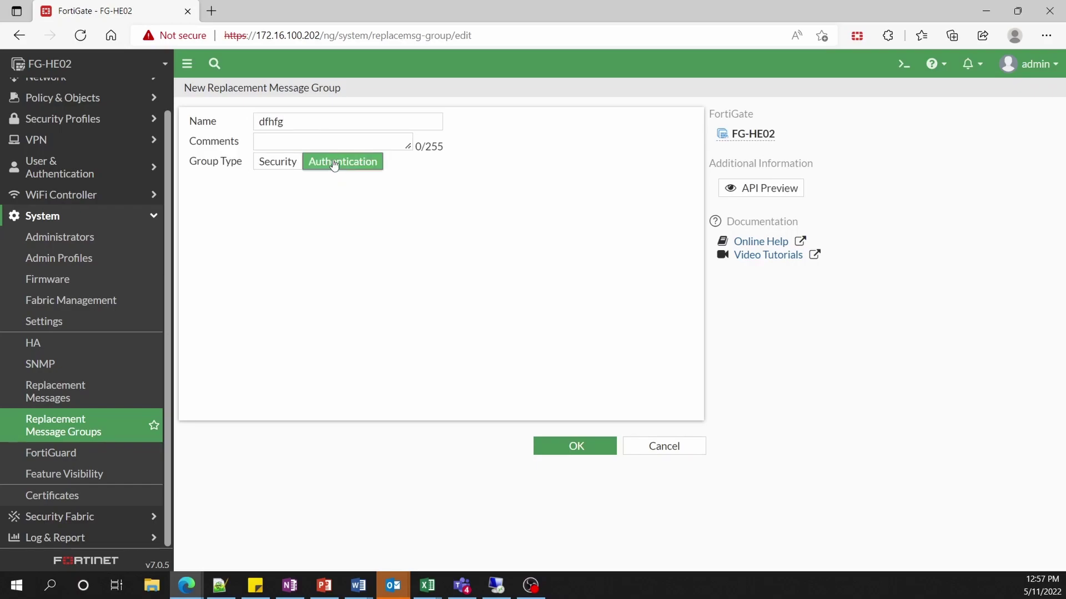
click(279, 167)
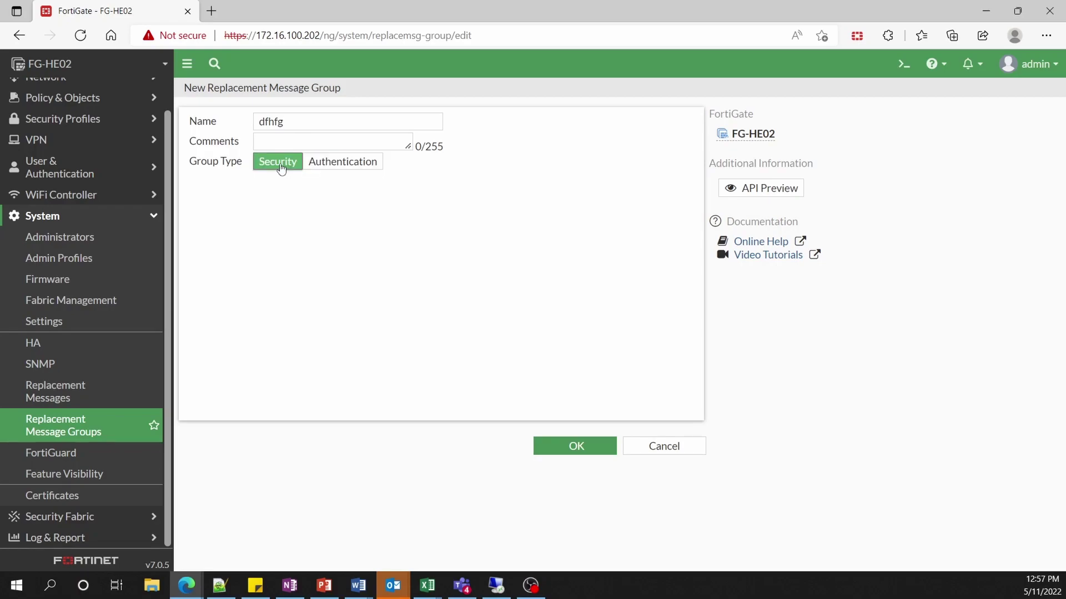
click(327, 165)
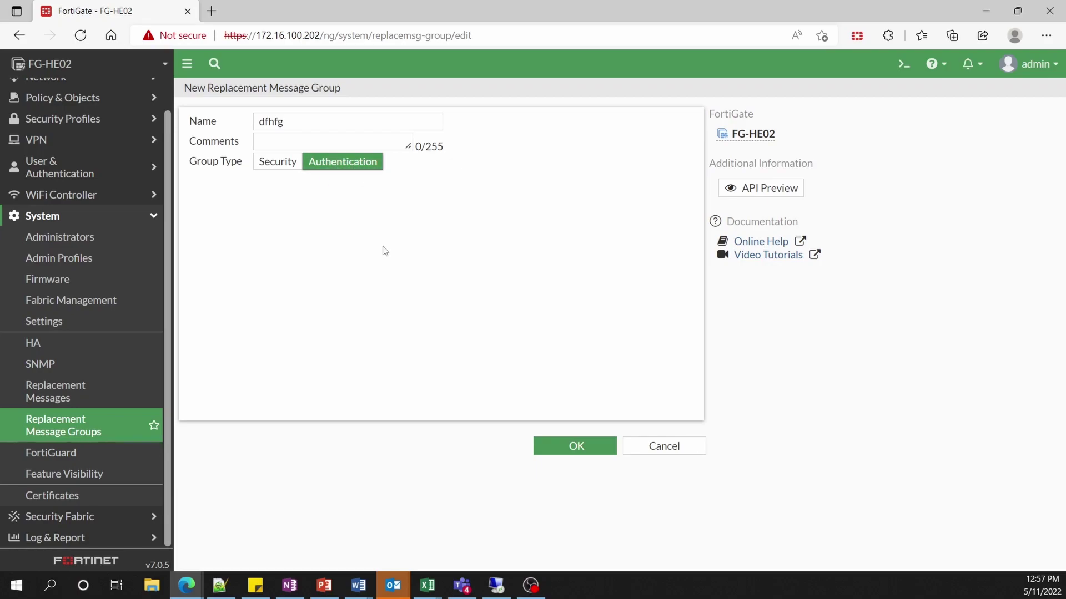
click(658, 453)
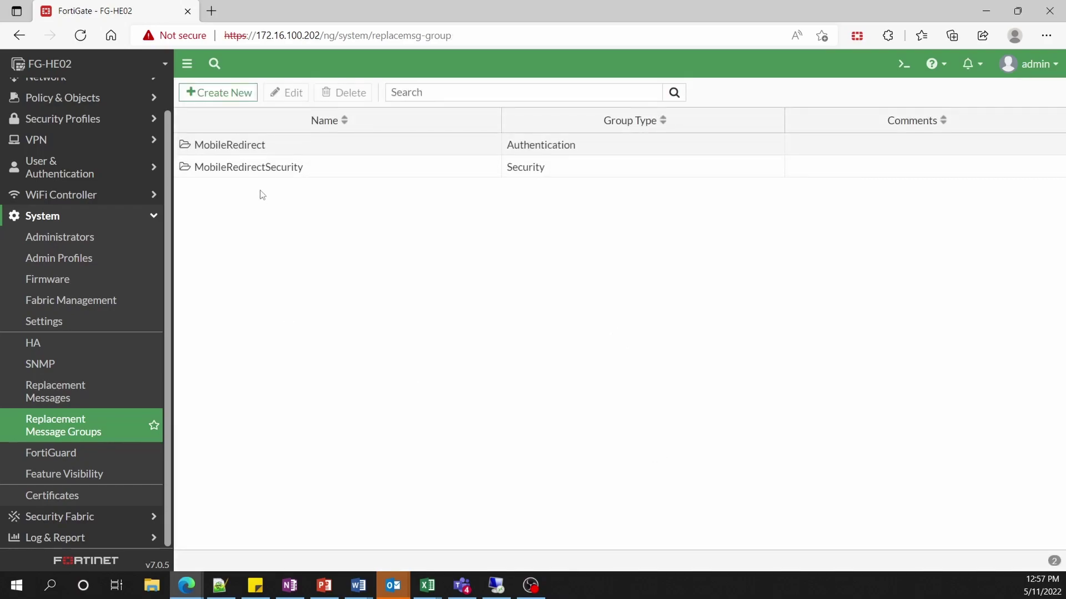
Open the MobileRedirect group and preview its Certificate Password Page.
mouse_move(257, 174)
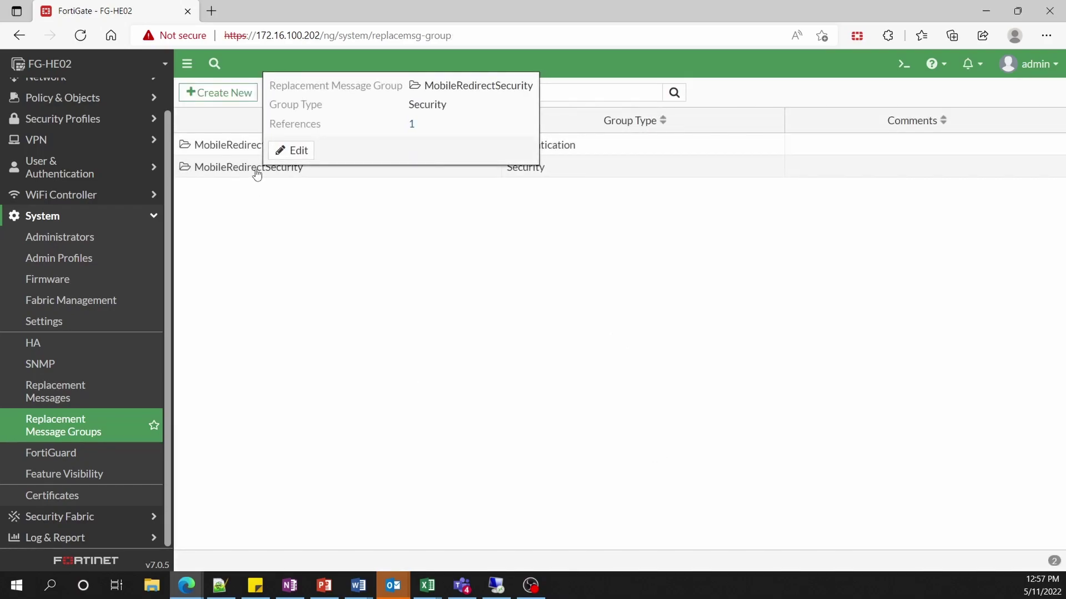
double_click(251, 145)
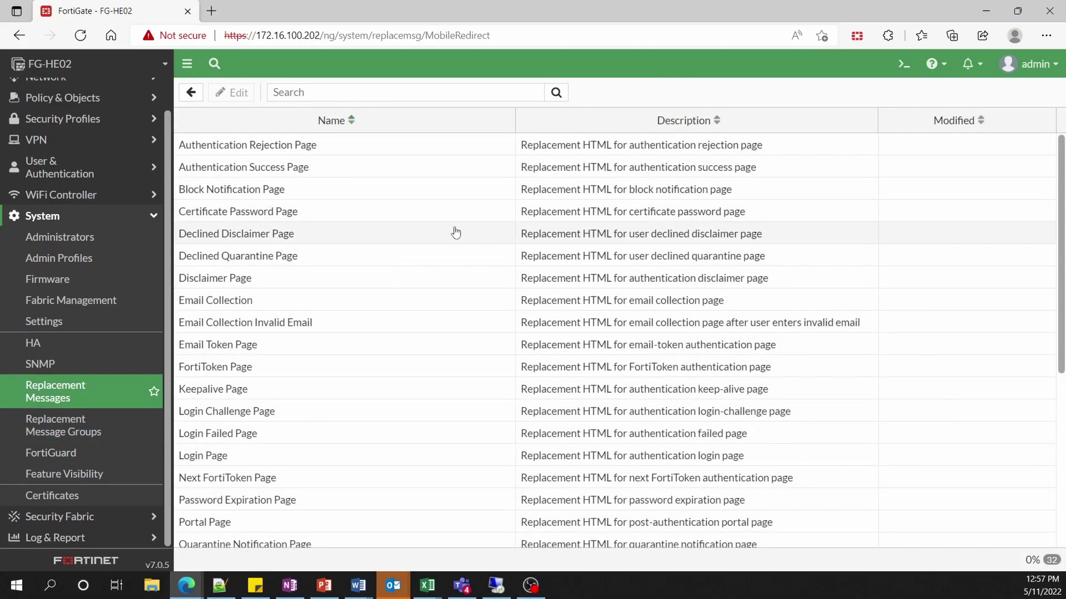
click(247, 217)
double_click(247, 216)
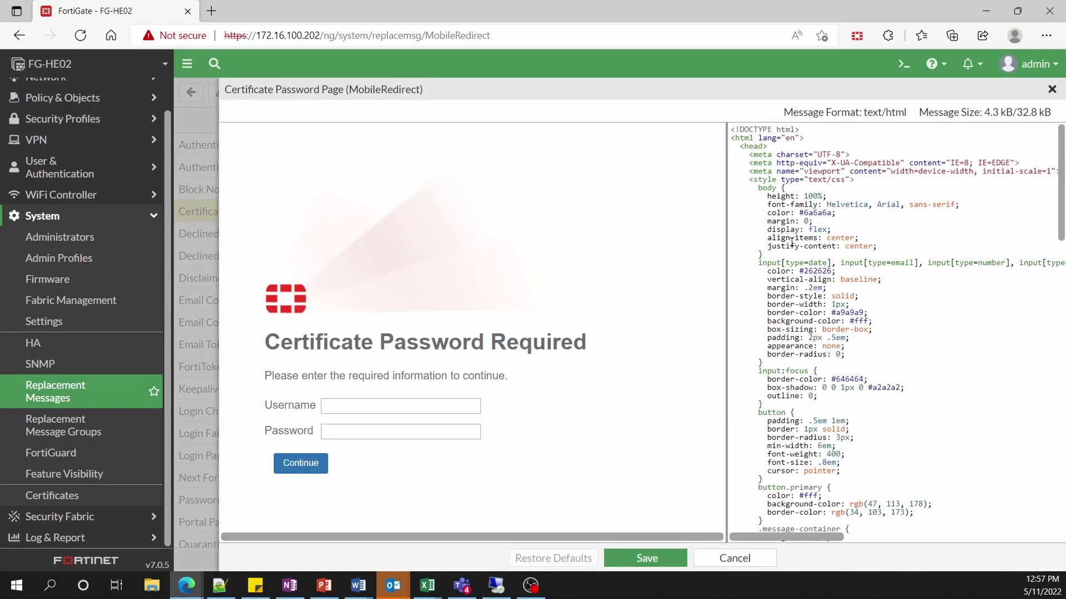
Close the Certificate Password Page editor and scroll down to Web-proxy Block Page.
scroll(792, 243, down, 3)
scroll(861, 140, up, 3)
click(1051, 89)
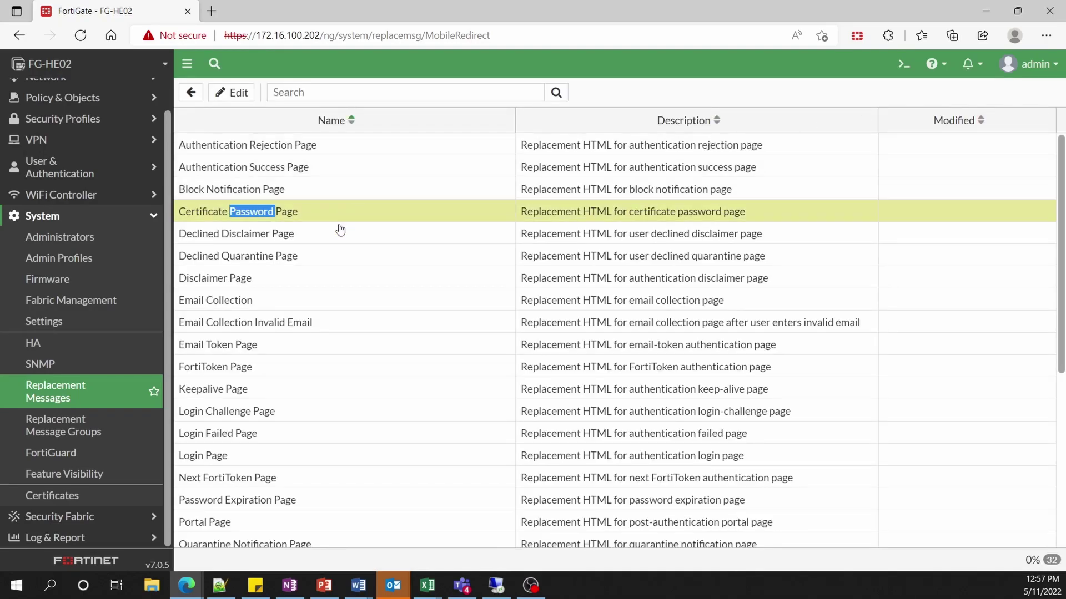
click(293, 214)
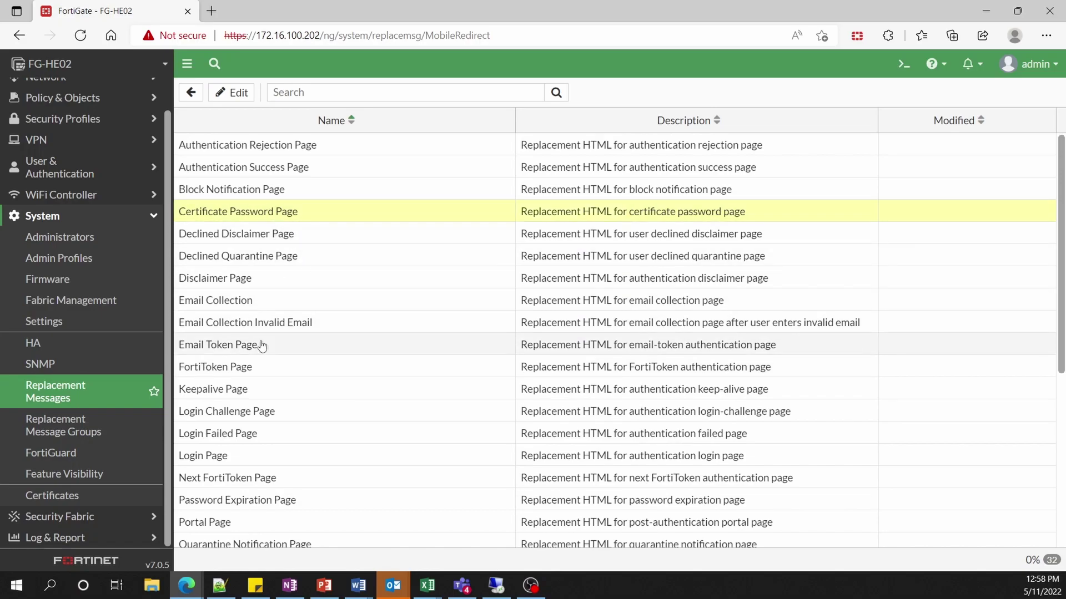
scroll(262, 345, down, 5)
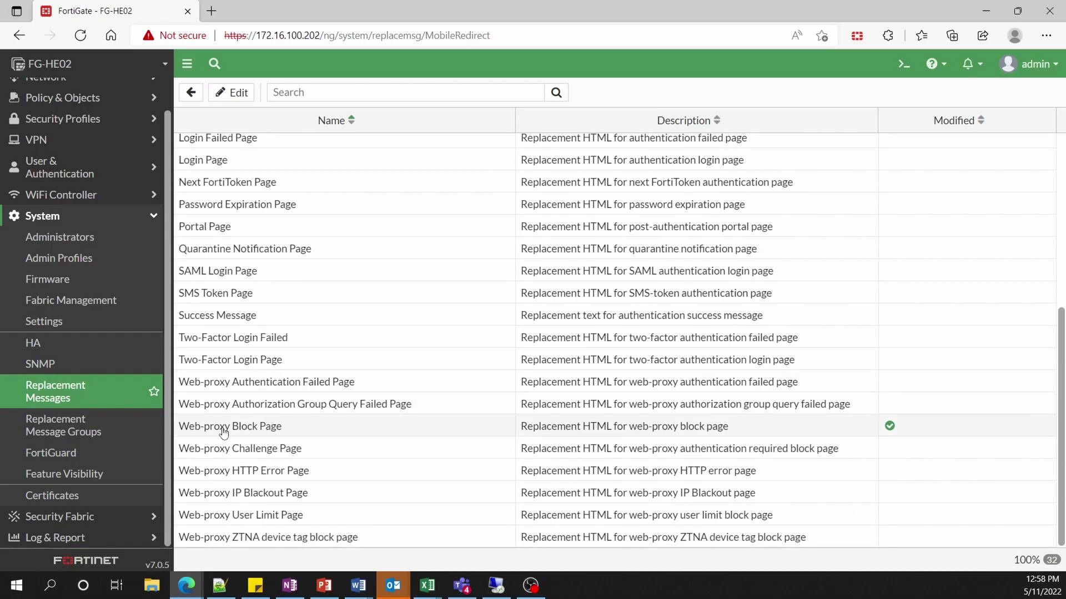
Open the Web-proxy Block Page editor and inspect the %%URL%% variable in the link's href.
double_click(224, 432)
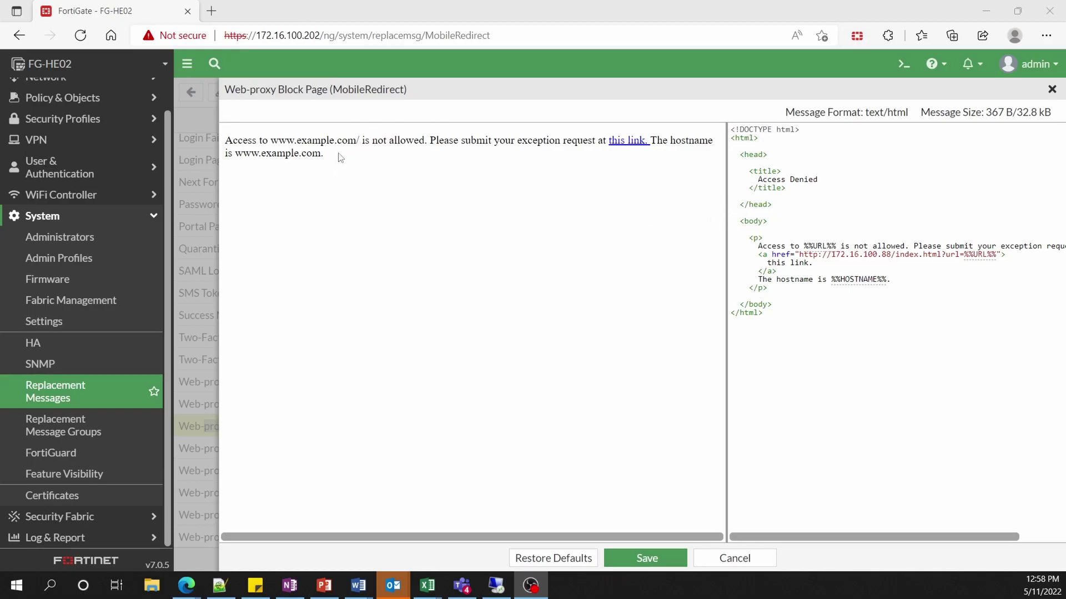
drag(341, 158, 223, 136)
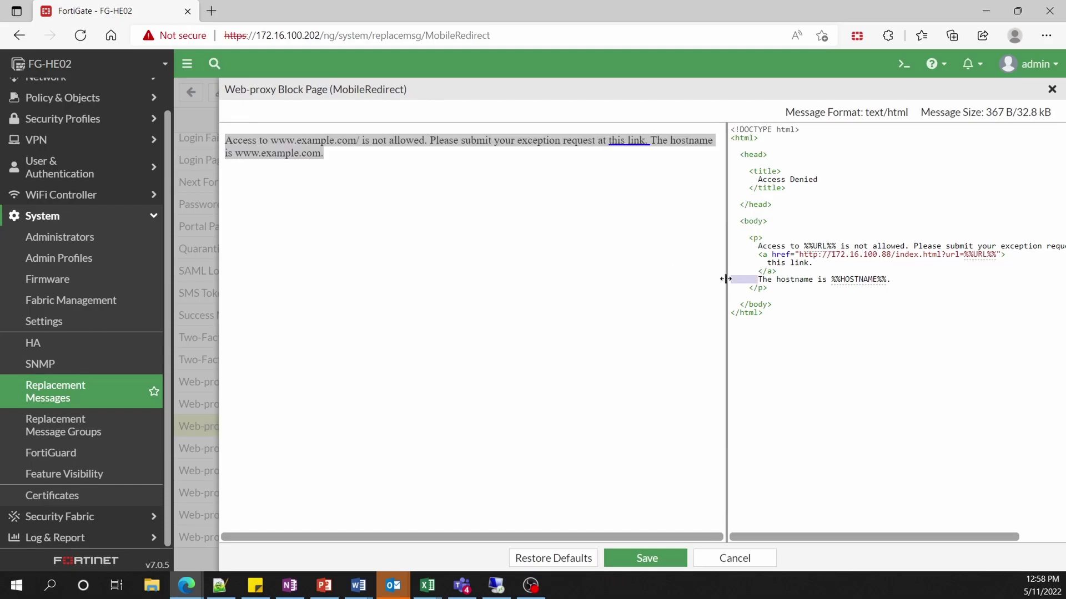
drag(726, 279, 524, 271)
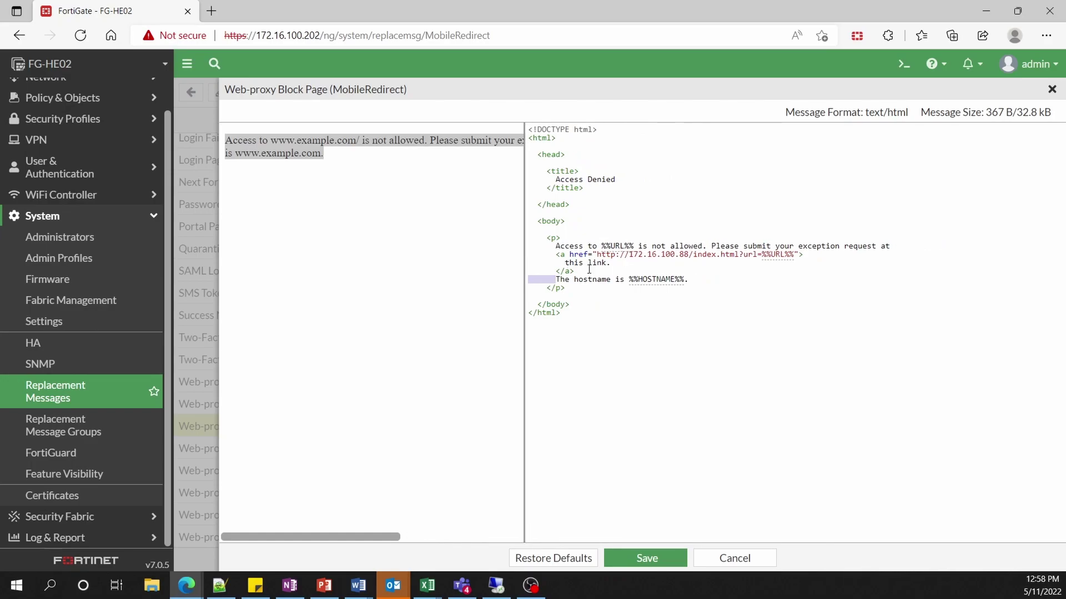
click(528, 355)
drag(524, 355, 721, 359)
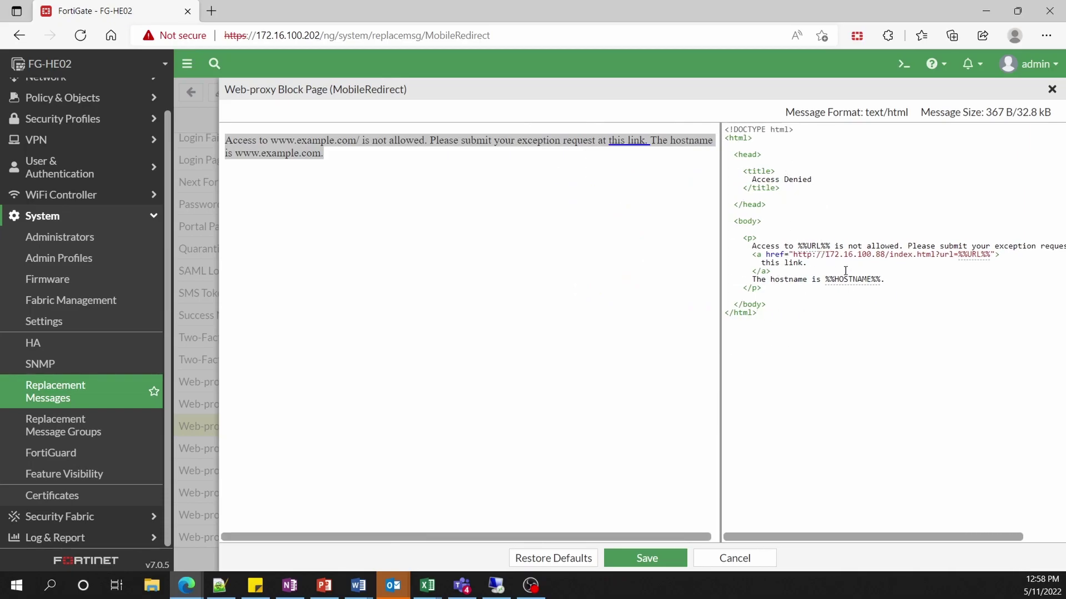
double_click(813, 246)
click(438, 189)
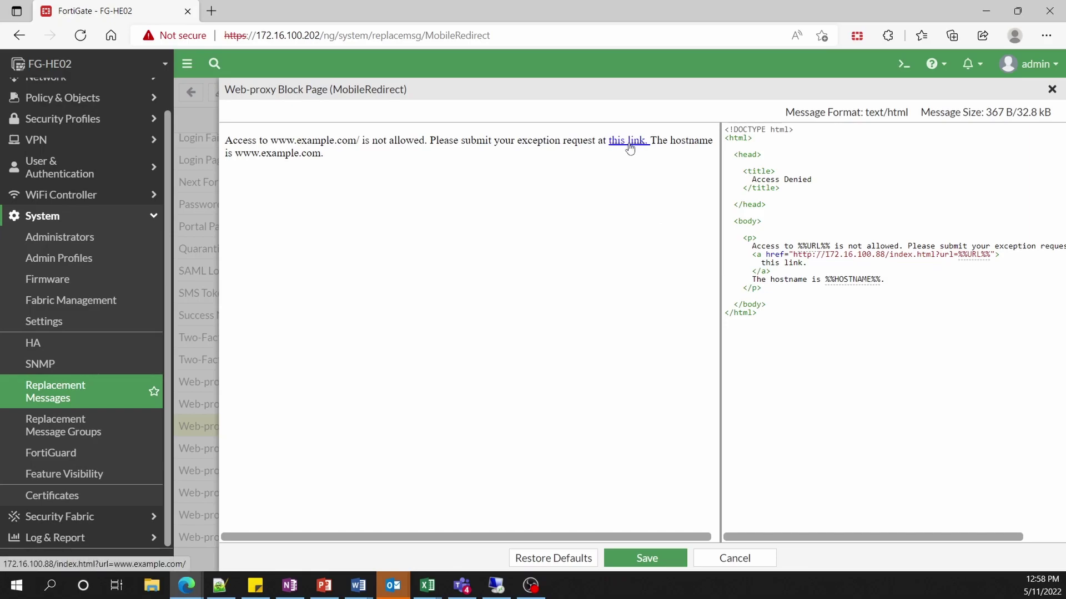
double_click(970, 256)
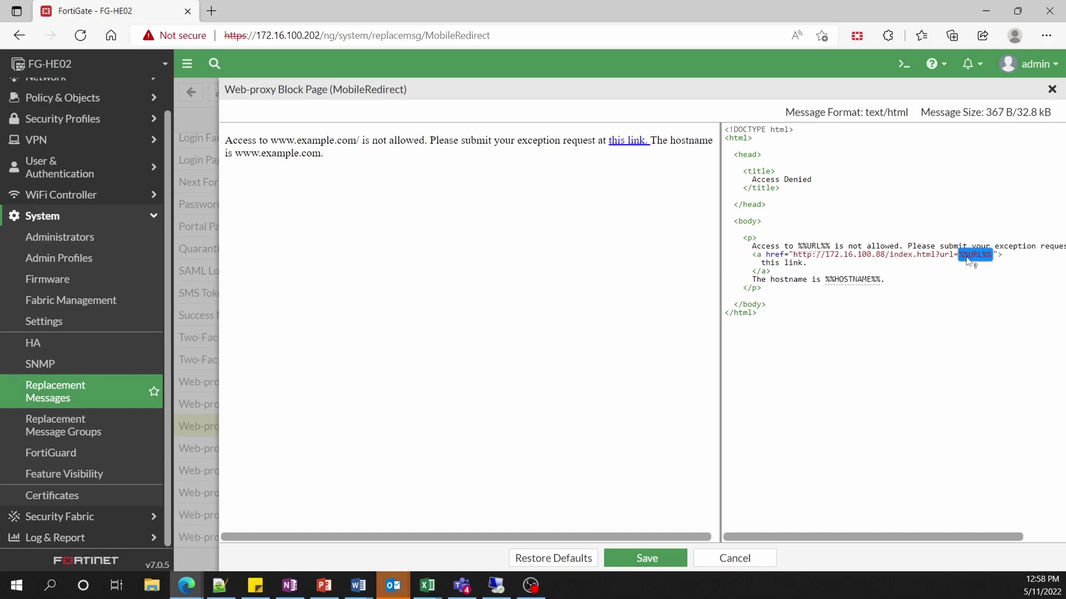
click(838, 209)
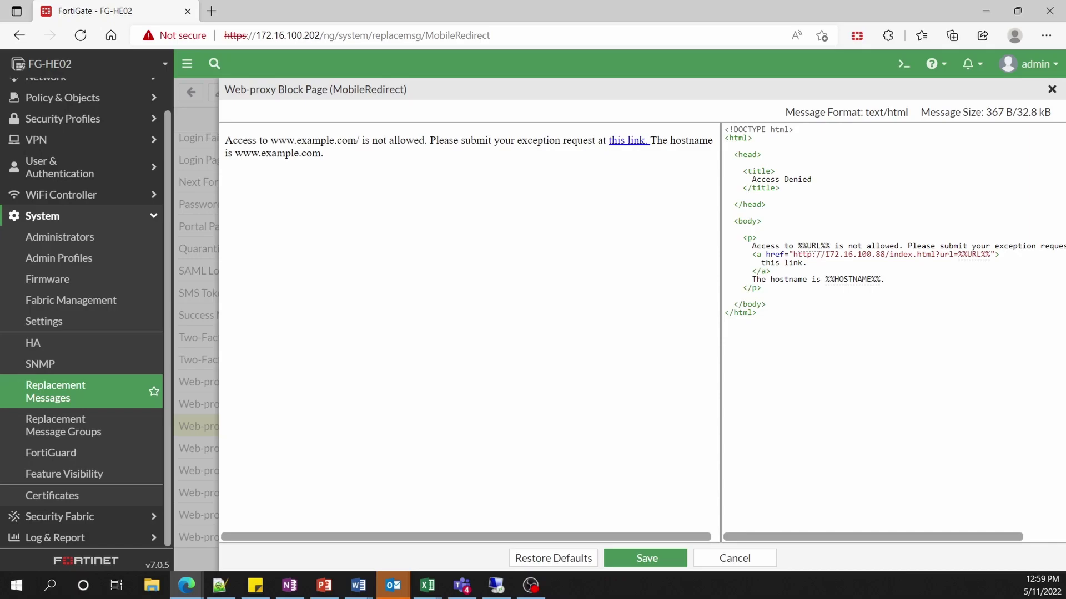
click(220, 585)
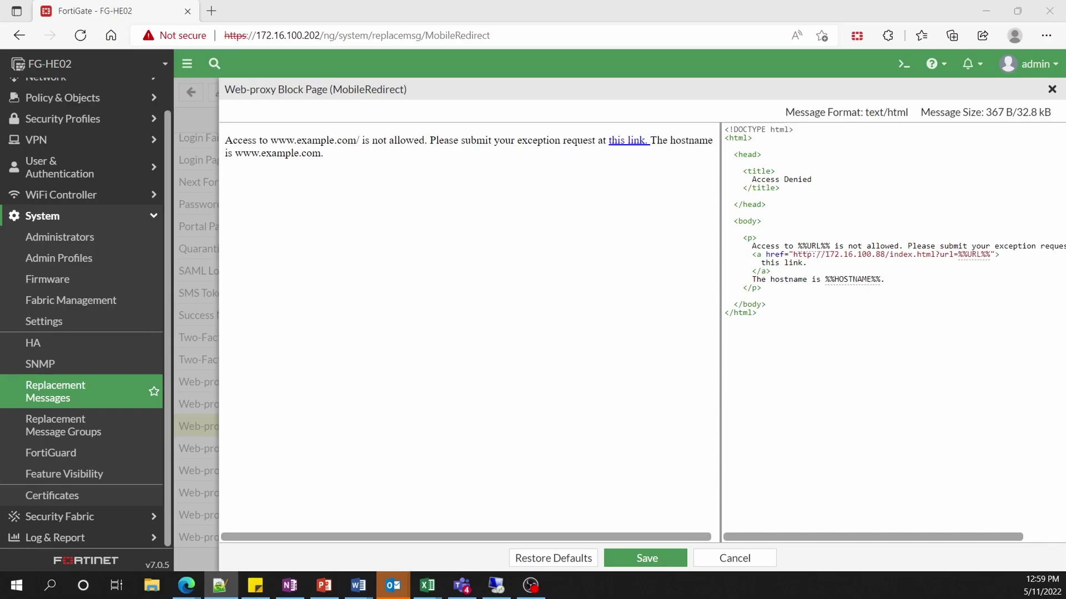
Paste a meta refresh redirect tag on the line below <head>.
click(770, 159)
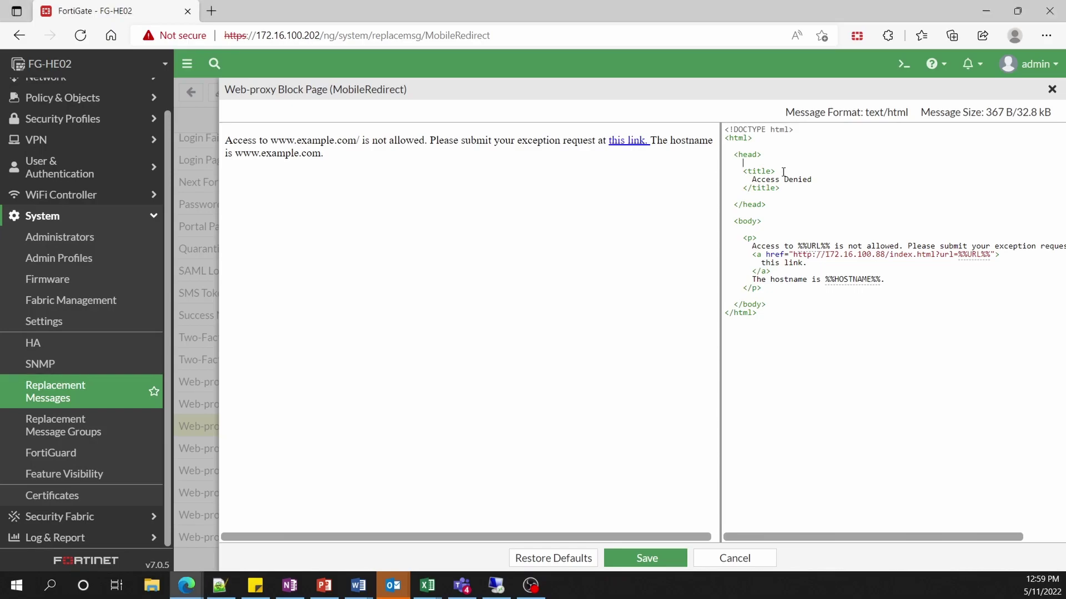
key(ctrl+v)
key(BackSpace)
key(BackSpace)
key(BackSpace)
key(BackSpace)
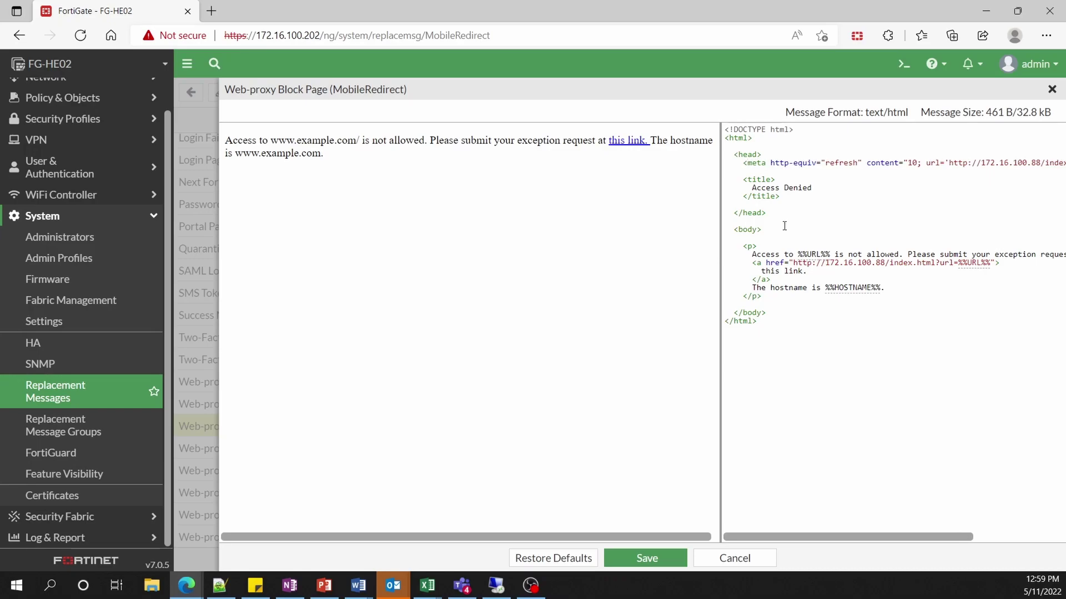
mouse_move(747, 539)
mouse_down()
mouse_move(762, 538)
mouse_move(743, 541)
mouse_up()
drag(721, 458, 488, 437)
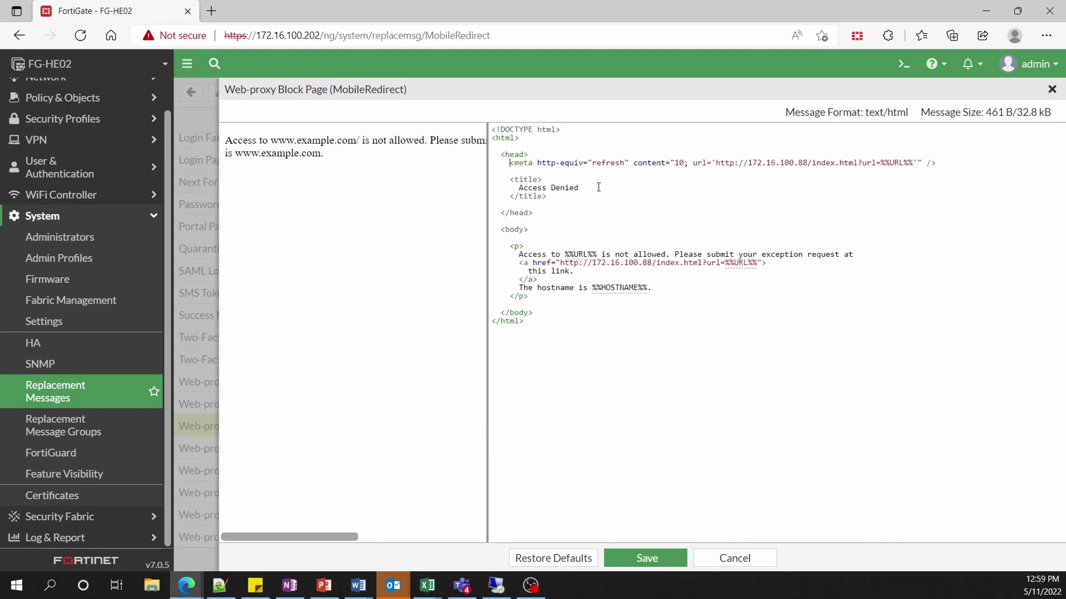
Change the meta refresh delay from 10 to 4 seconds, then place the caret after Access Denied.
double_click(605, 162)
double_click(679, 163)
click(683, 163)
double_click(682, 164)
text(4)
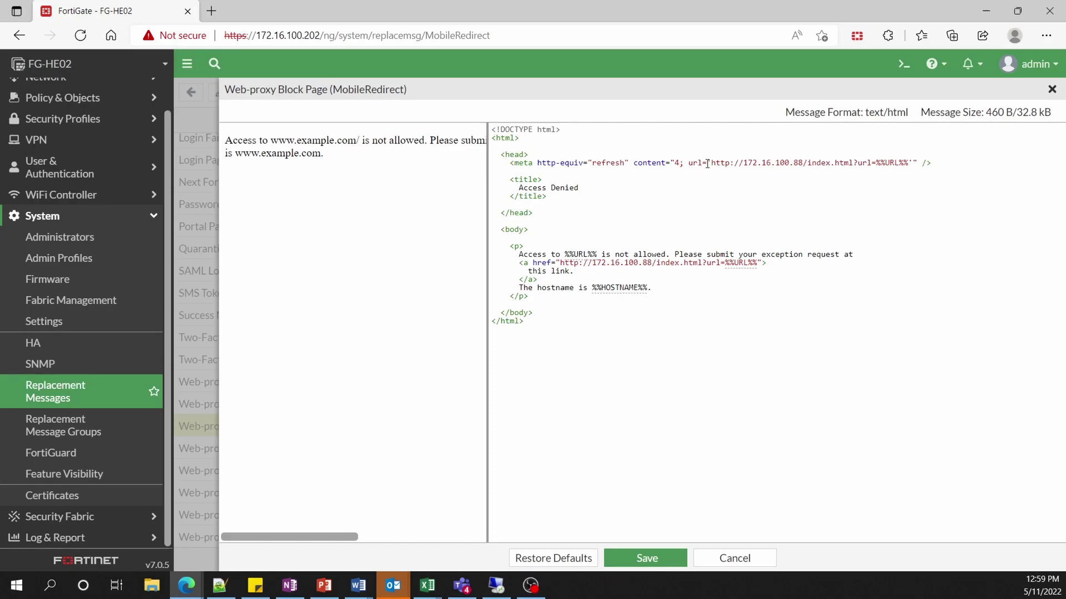
drag(711, 163, 908, 161)
click(895, 202)
click(765, 185)
Type %% after Access Denied in the title and scroll the tag suggestion list.
text(%%)
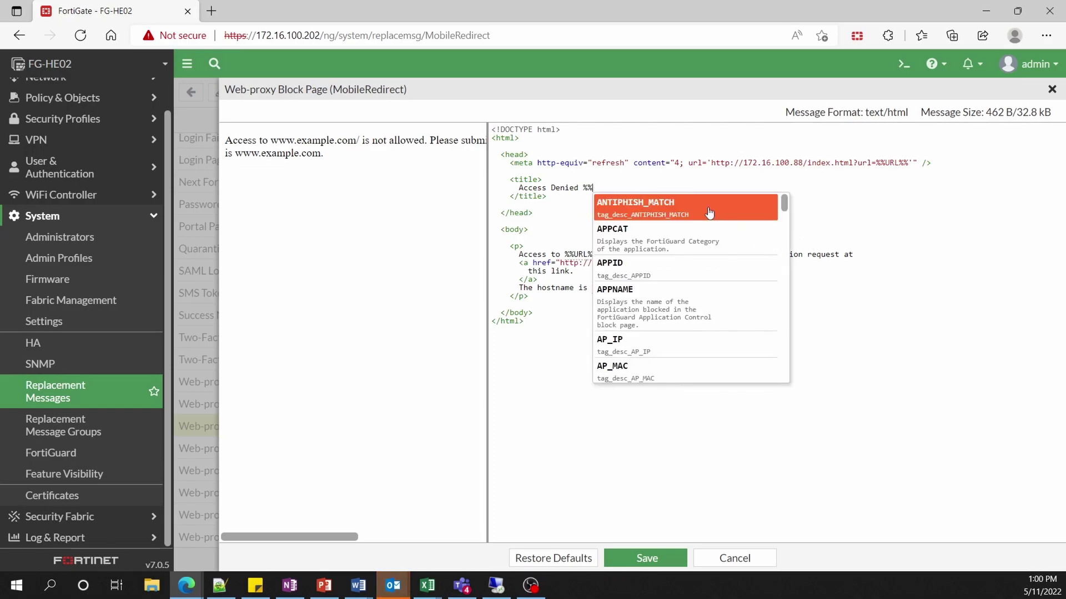
scroll(710, 212, down, 2)
scroll(710, 212, down, 10)
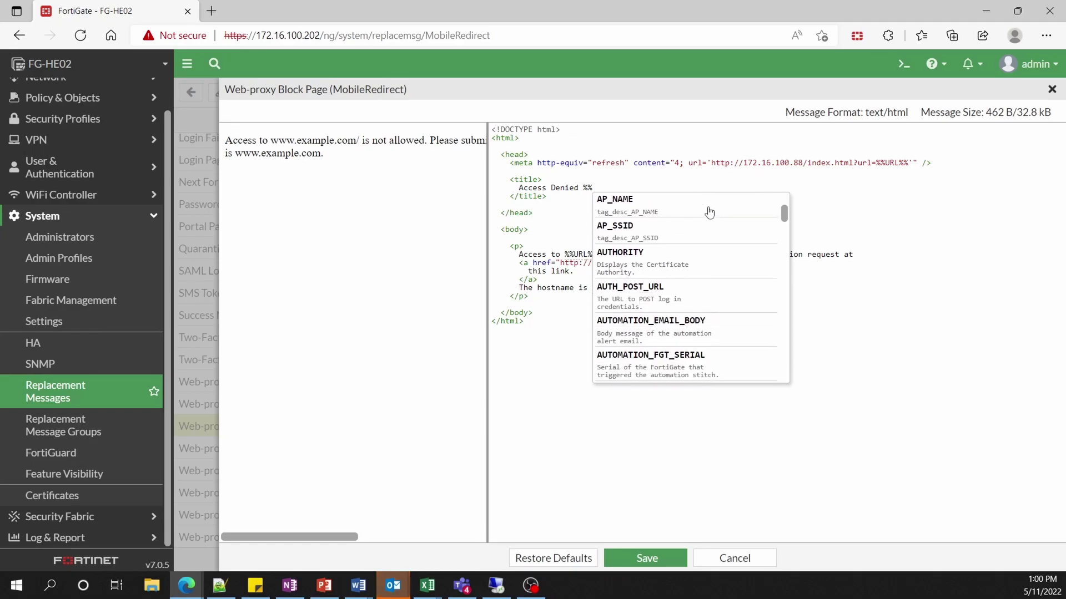
scroll(710, 211, down, 10)
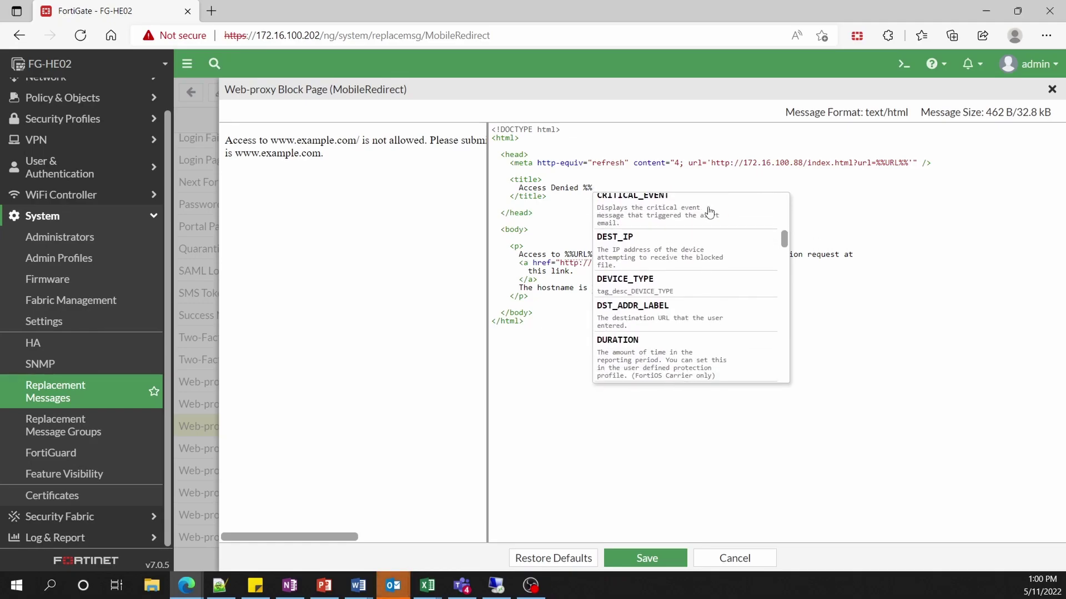
scroll(709, 212, down, 10)
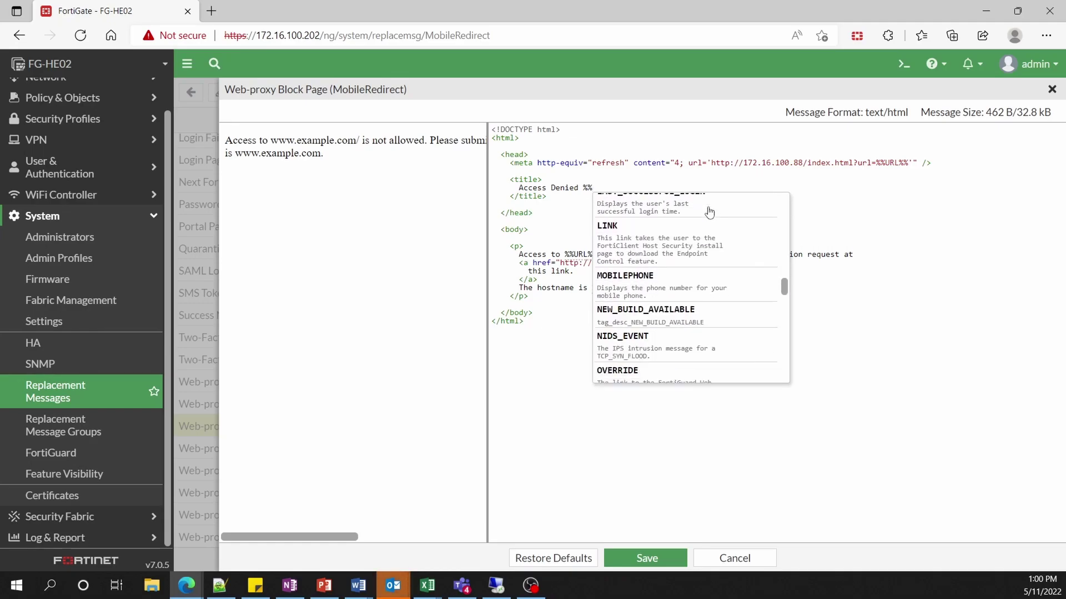
scroll(709, 211, down, 10)
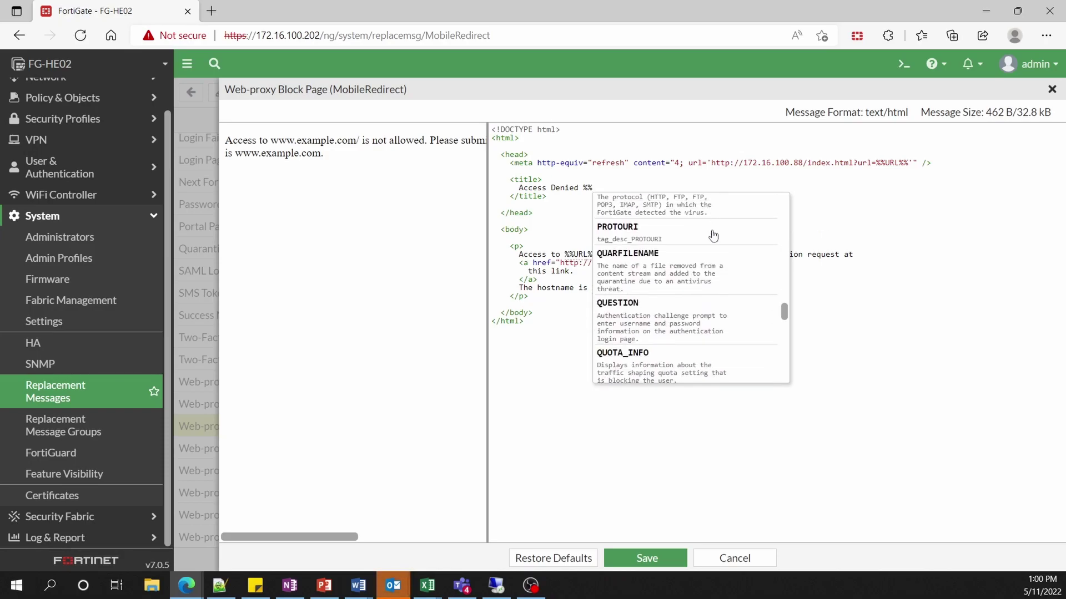
scroll(713, 238, down, 6)
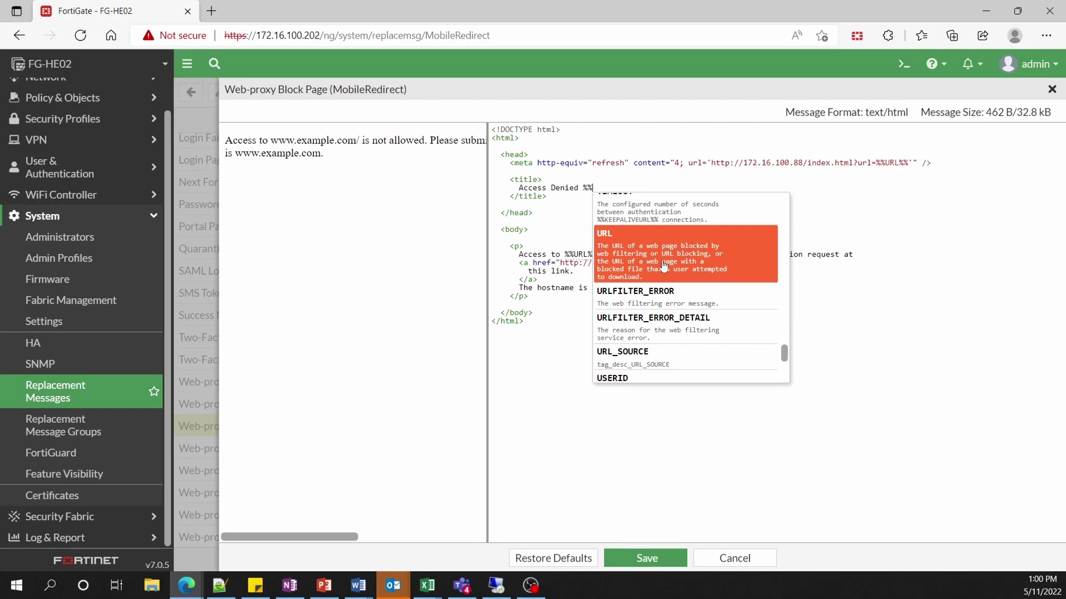
Insert %%URL%% into the title, then select and delete it, leaving just 'Access Denied'.
click(664, 265)
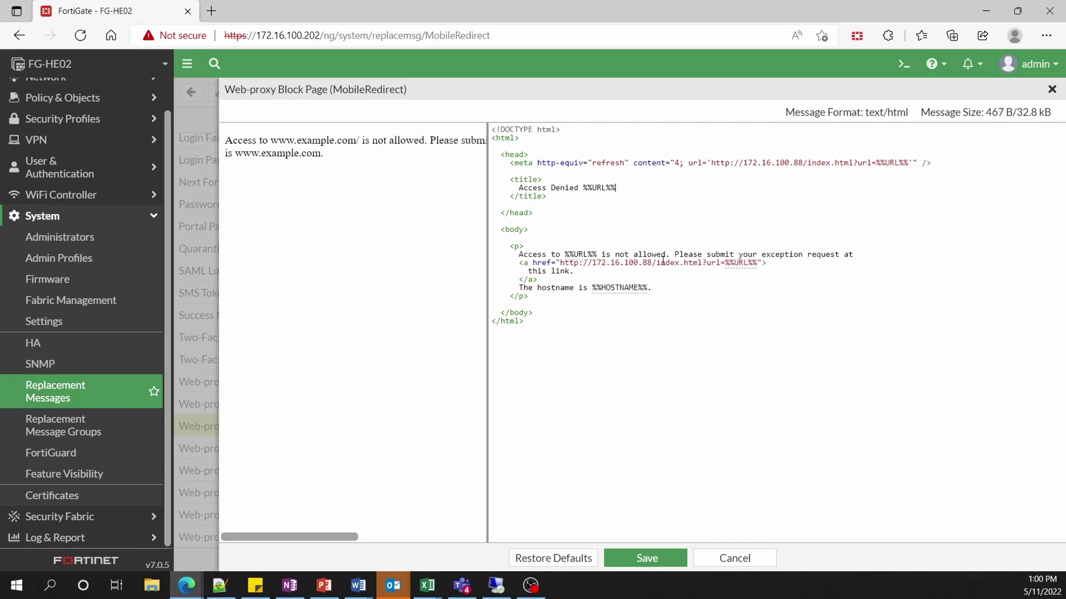
drag(581, 189, 622, 192)
drag(487, 234, 762, 235)
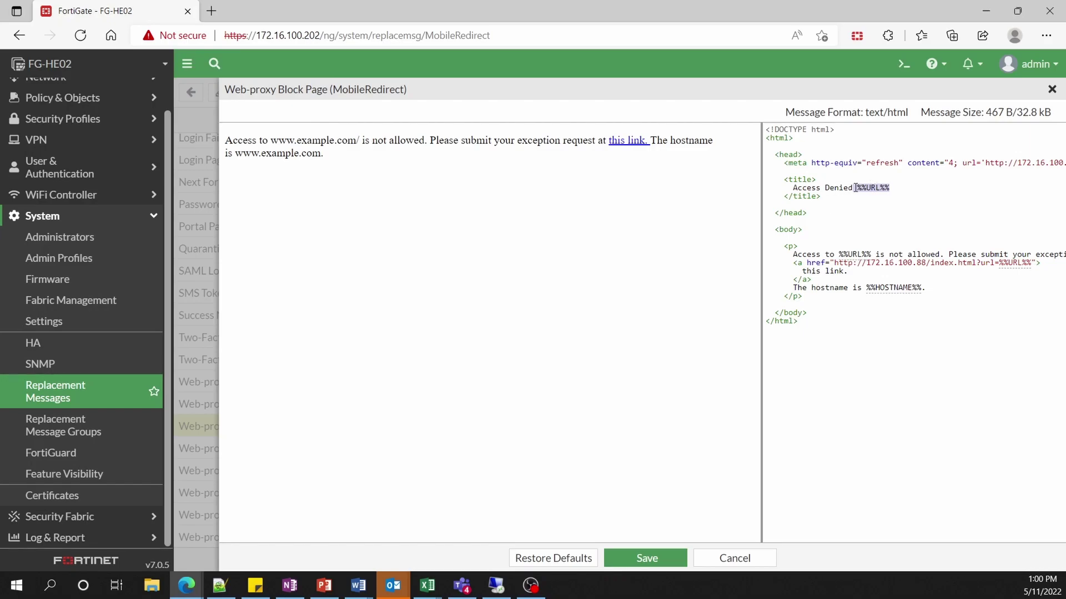
key(BackSpace)
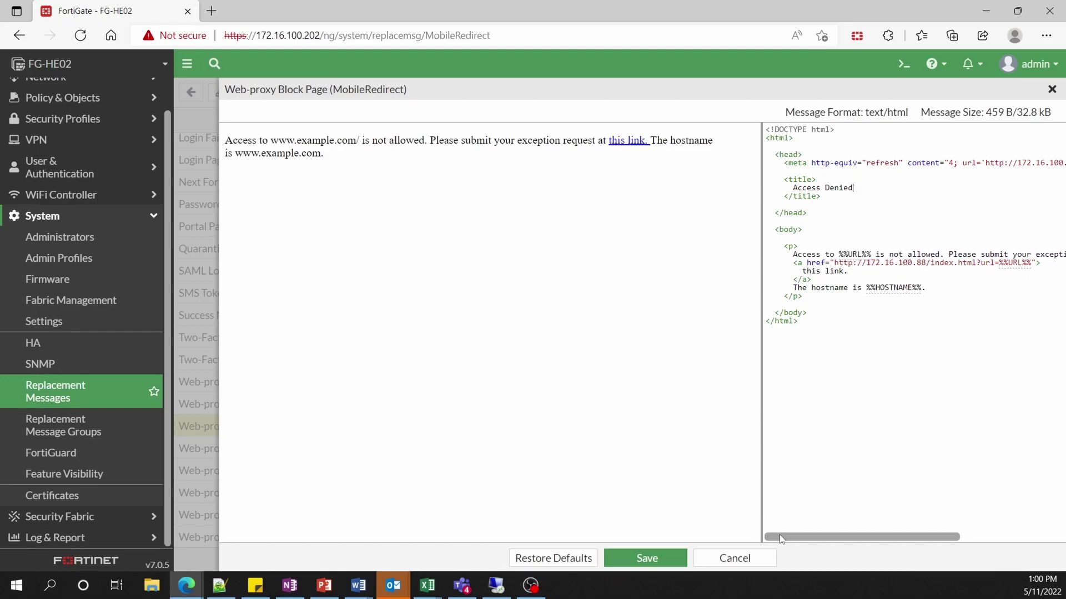
drag(779, 537, 716, 547)
Save the Web-proxy Block Page, close the editor, and reopen it once to verify.
click(655, 563)
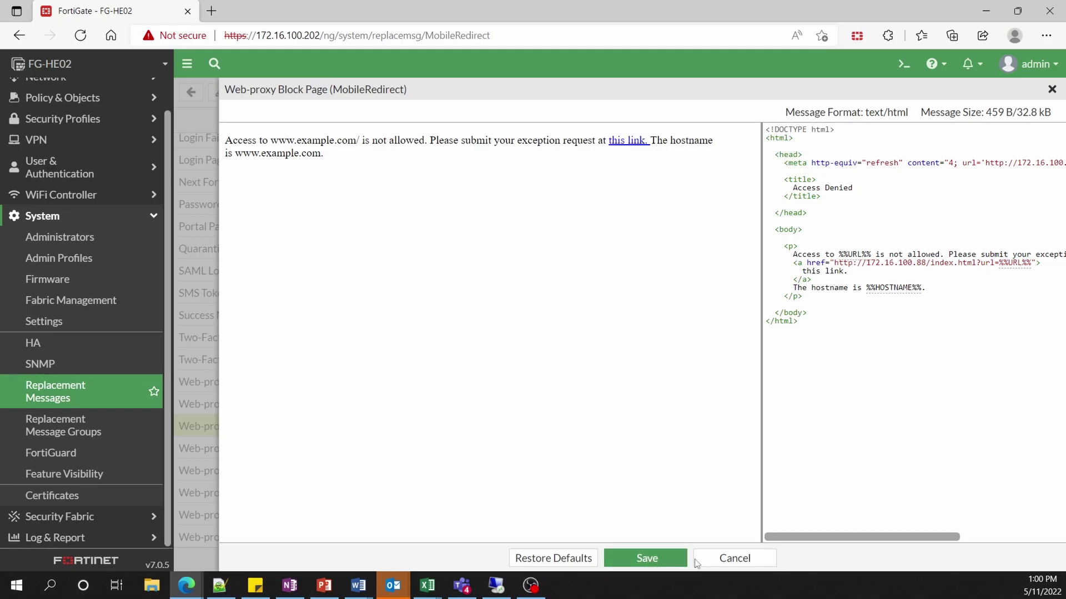
click(722, 561)
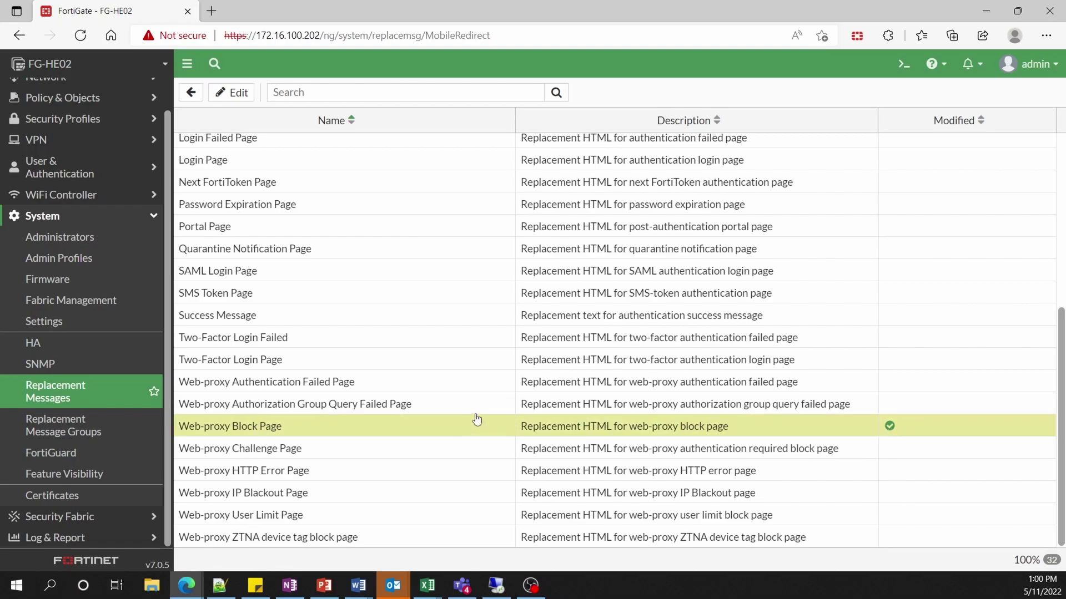
double_click(462, 435)
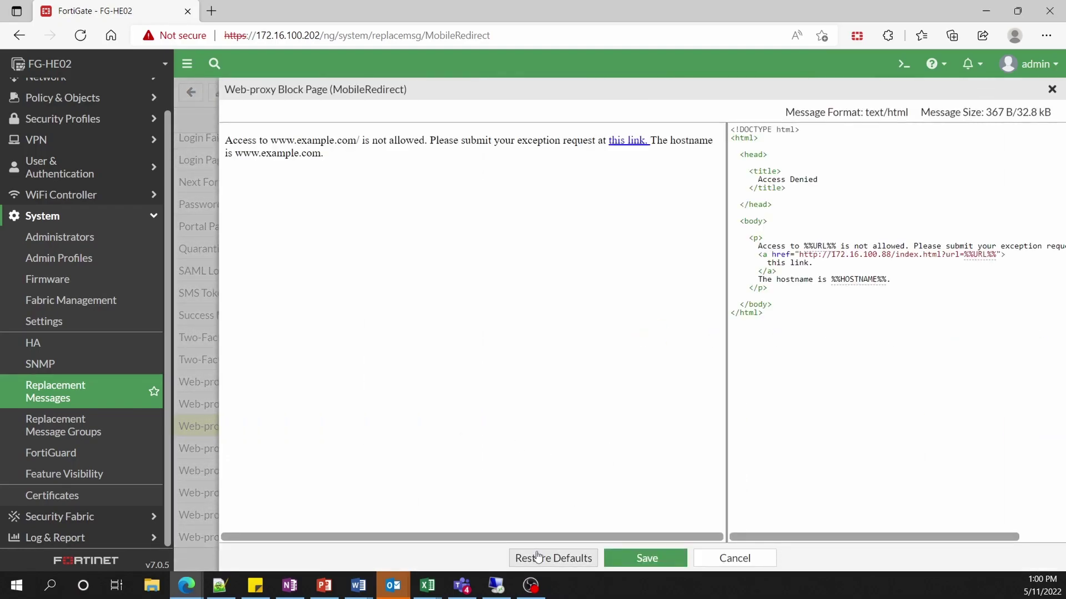
click(727, 559)
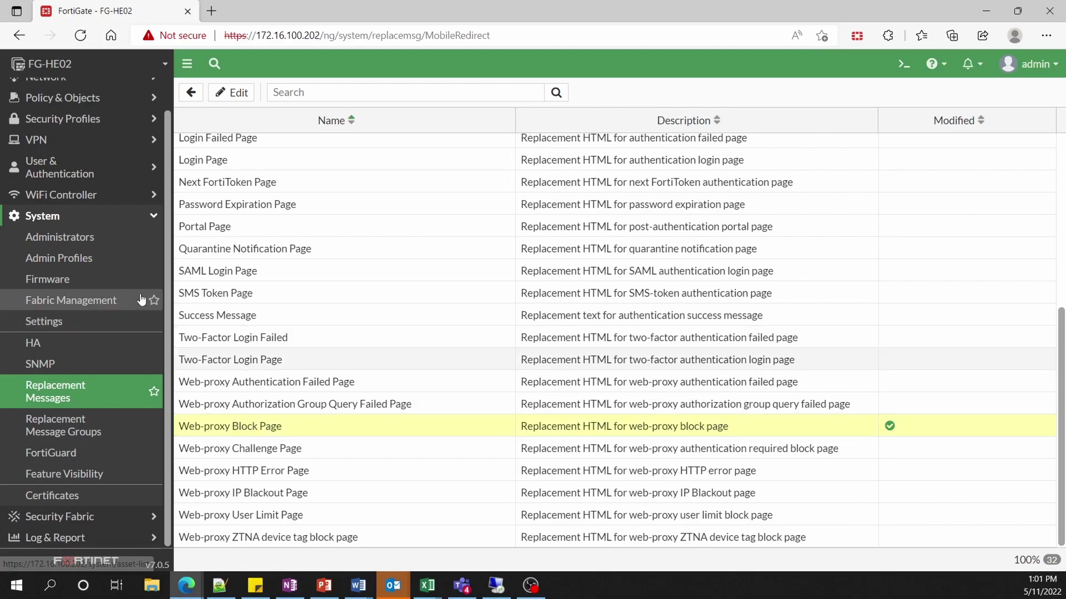
Check in AdminsBlock's CLI configuration that replacemsg-override-group is MobileRedirect, then close the console.
click(83, 98)
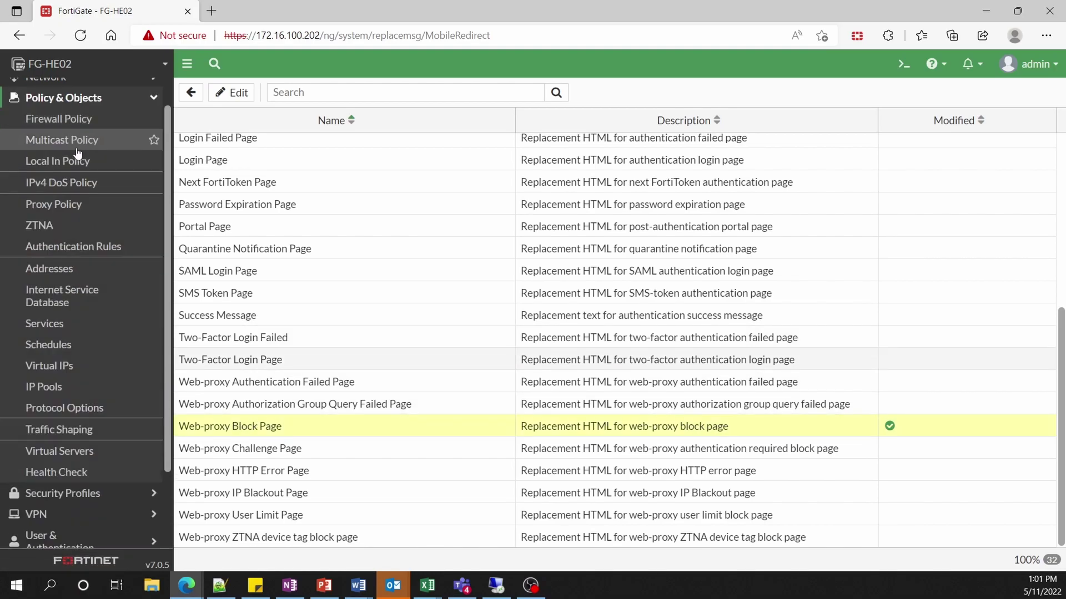
click(67, 205)
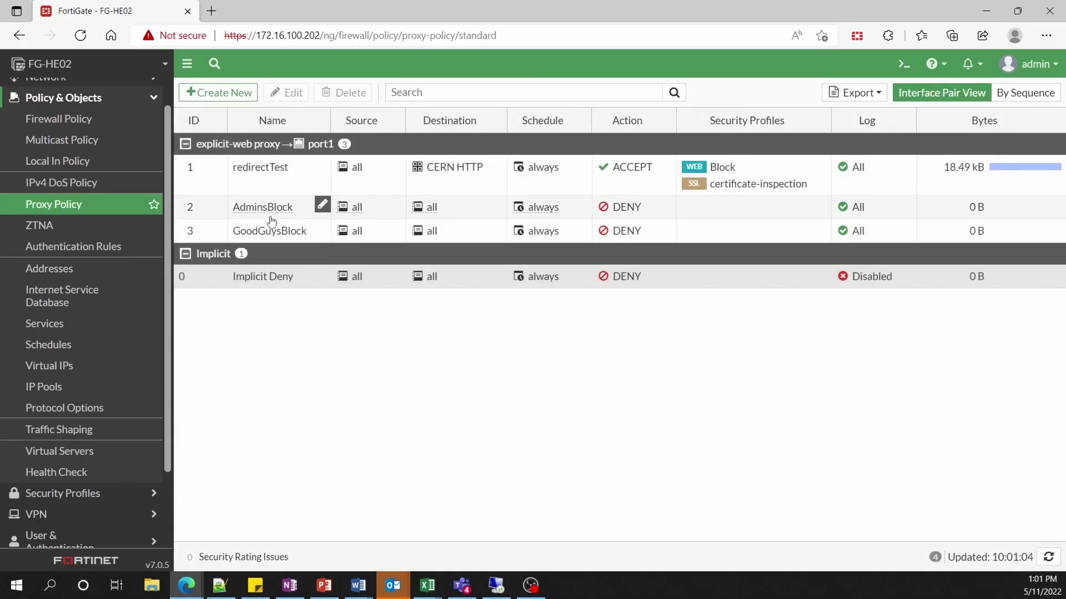
right_click(214, 211)
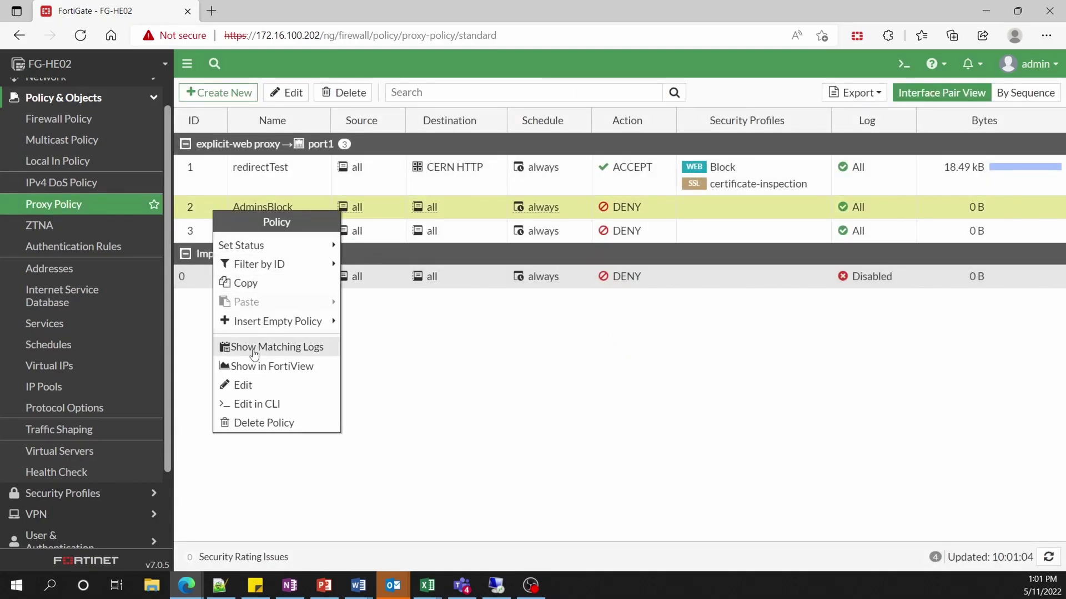
click(261, 407)
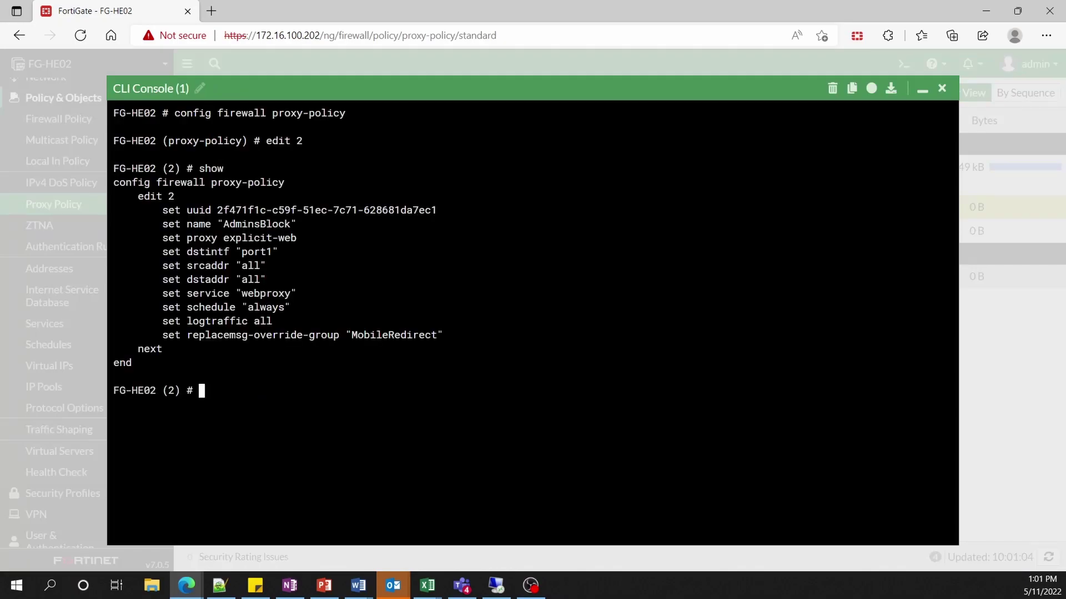
drag(157, 335, 461, 335)
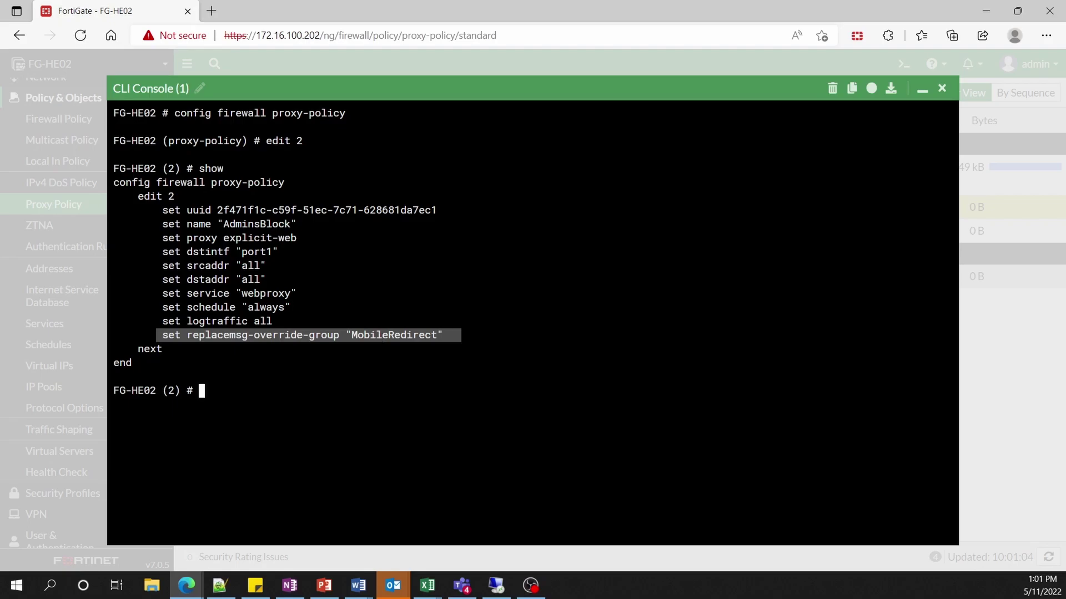
click(942, 88)
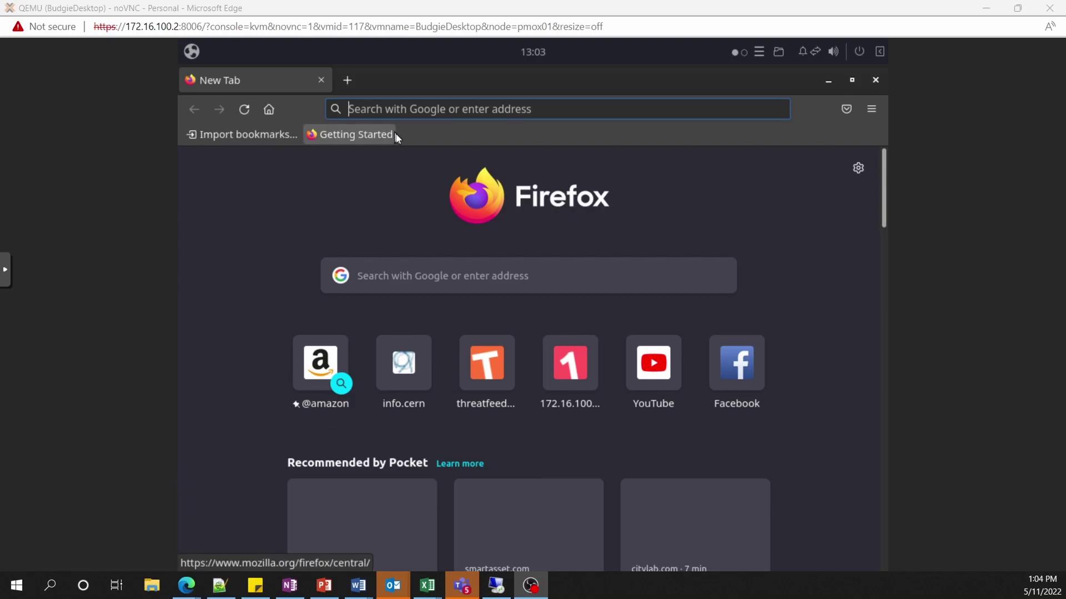
click(465, 107)
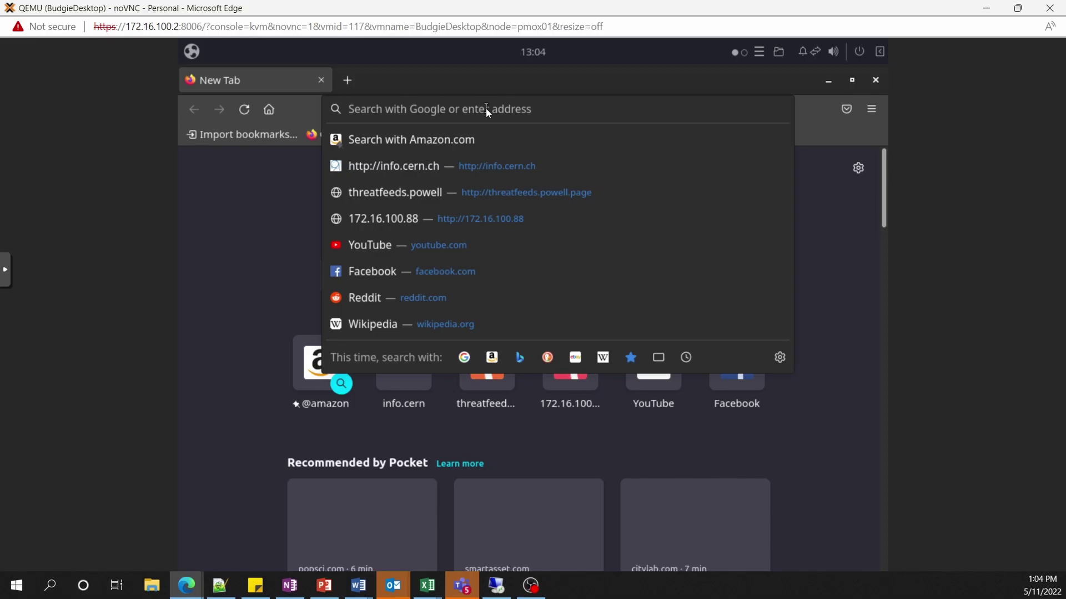
text(http)
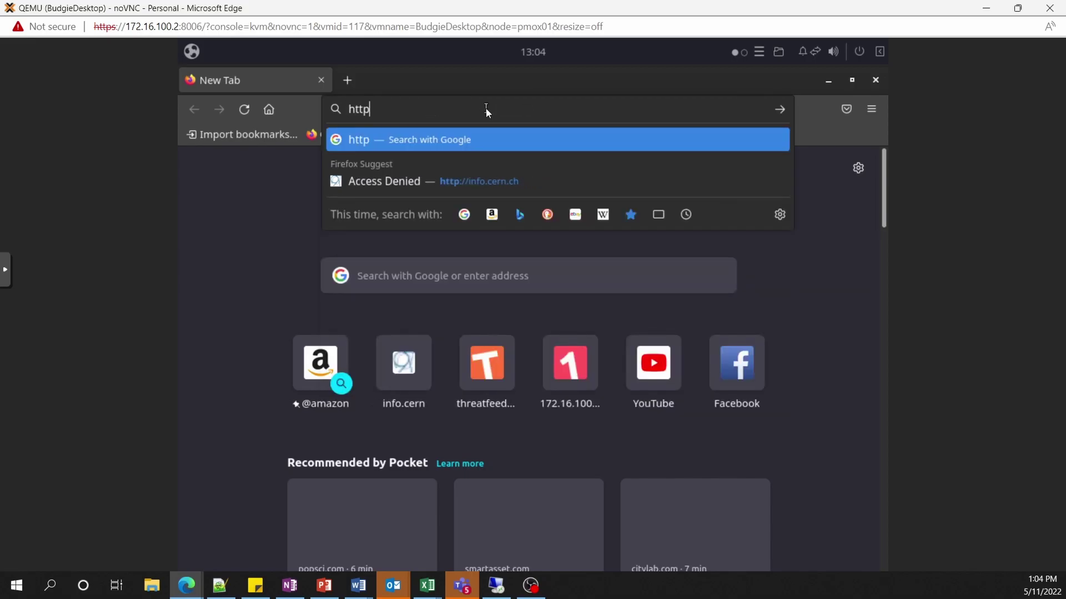
text(://info.cern.ch/)
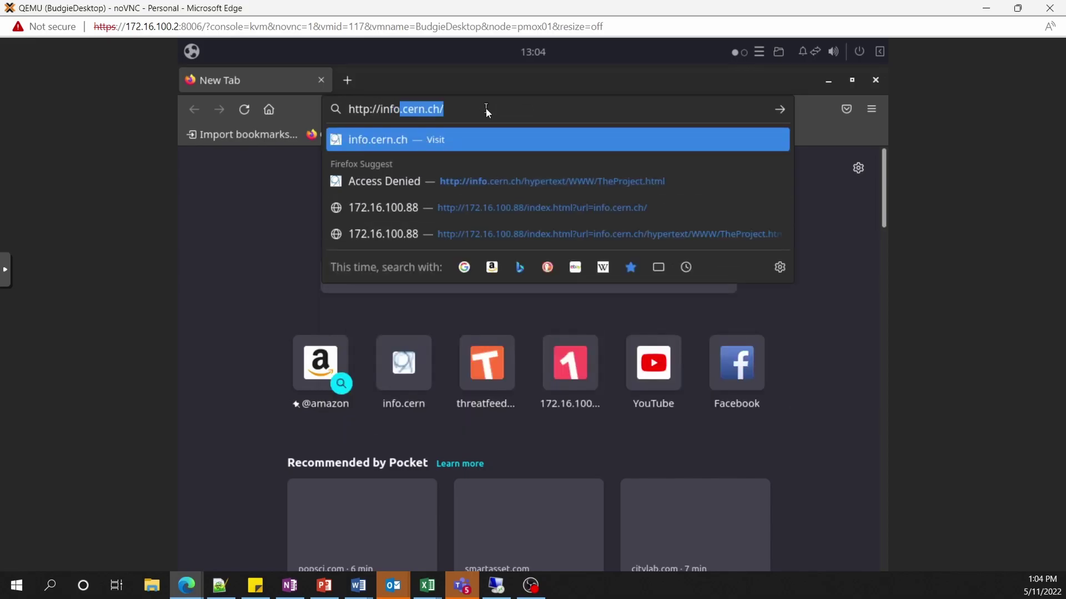
key(Return)
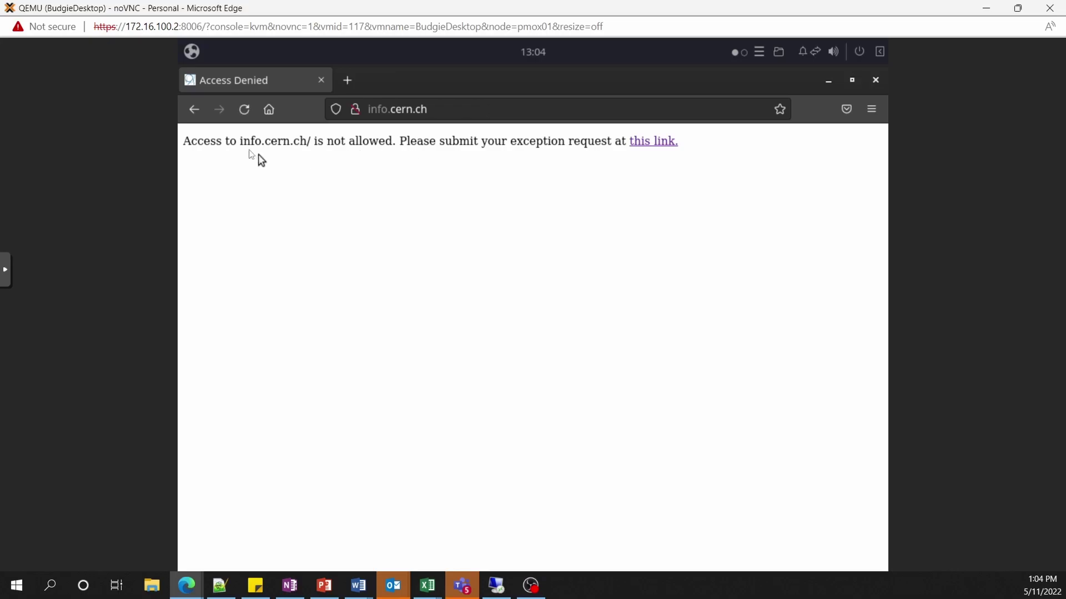
click(645, 143)
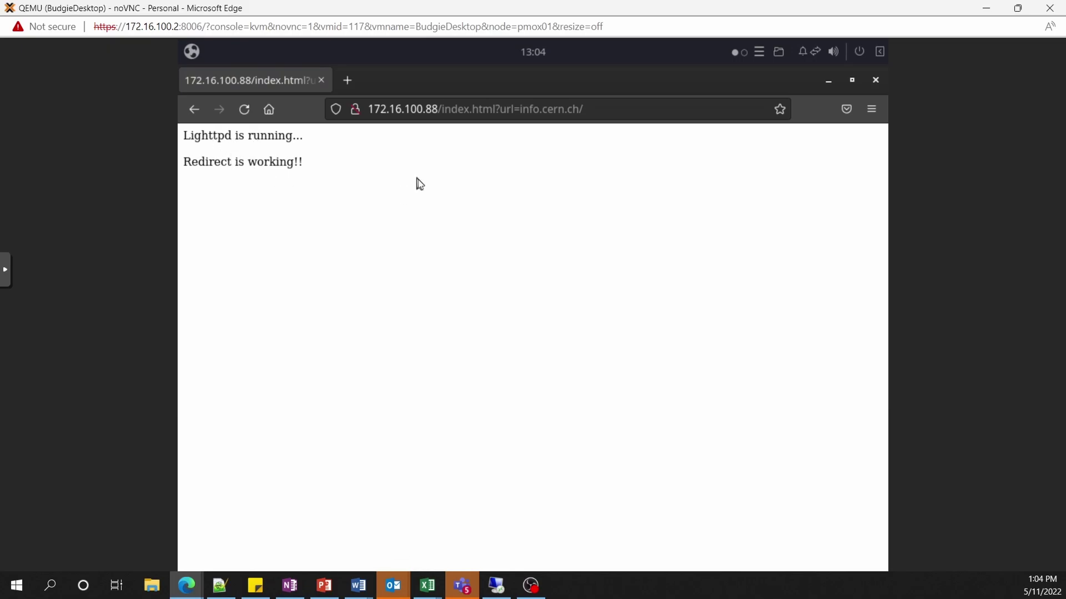
click(603, 110)
click(597, 109)
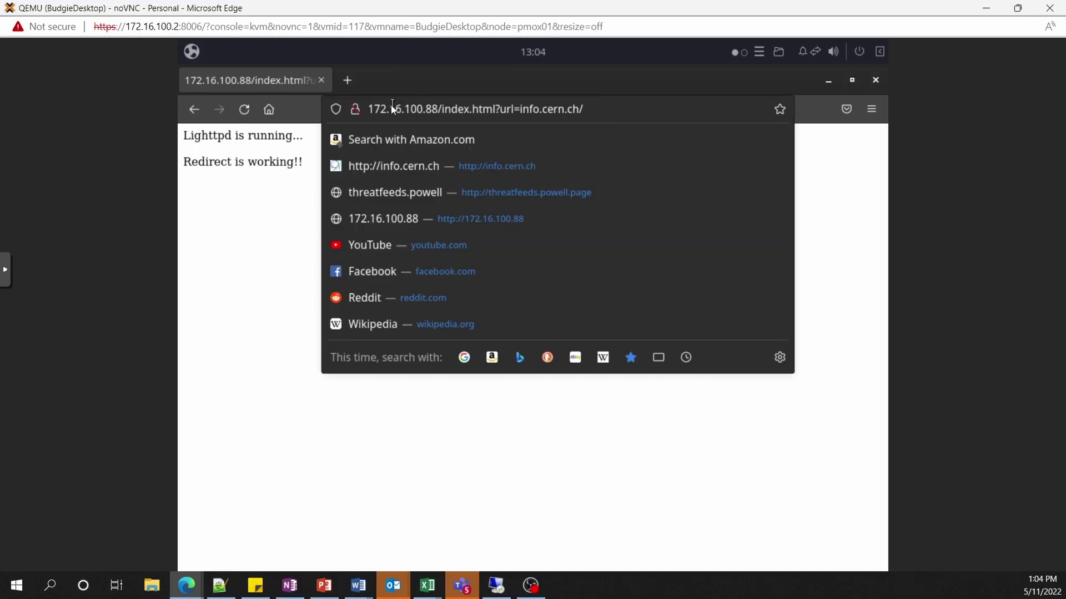
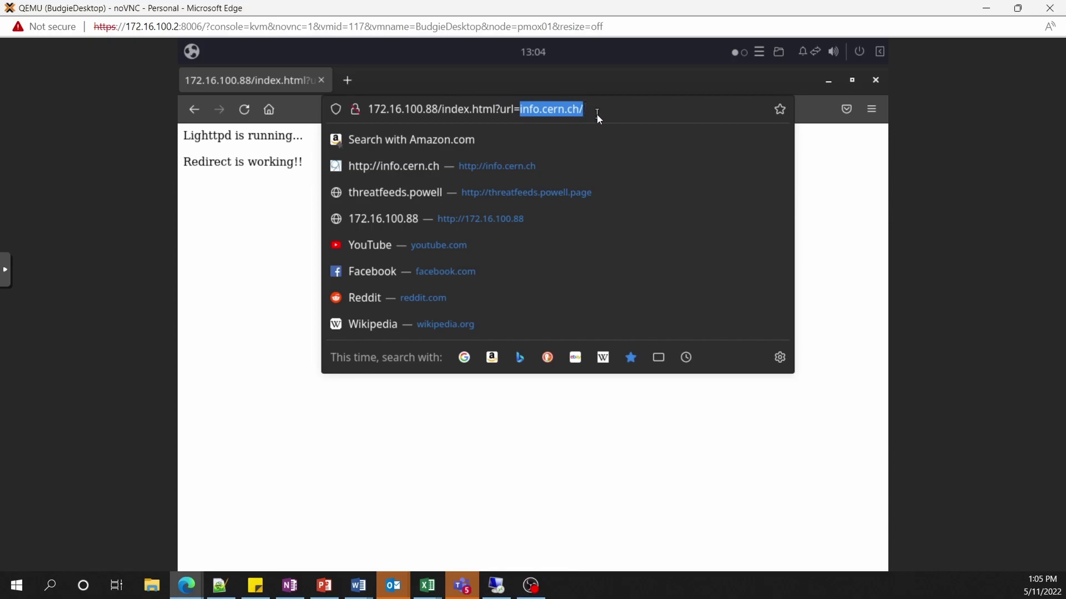
Dismiss the address bar suggestions to reveal the 'Redirect is working!!' page with url=info.cern.ch/.
click(210, 262)
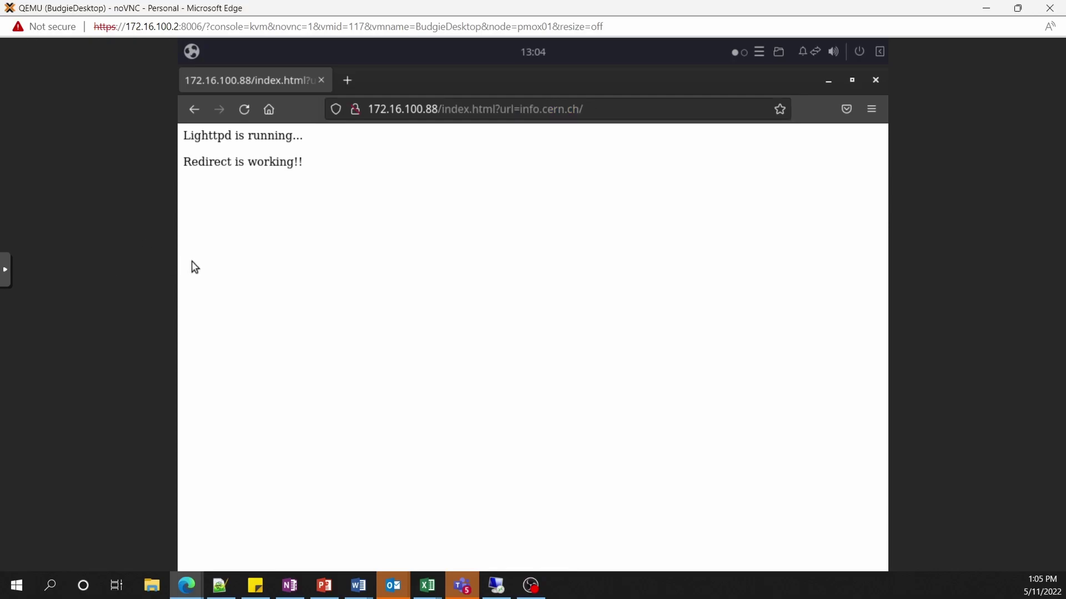